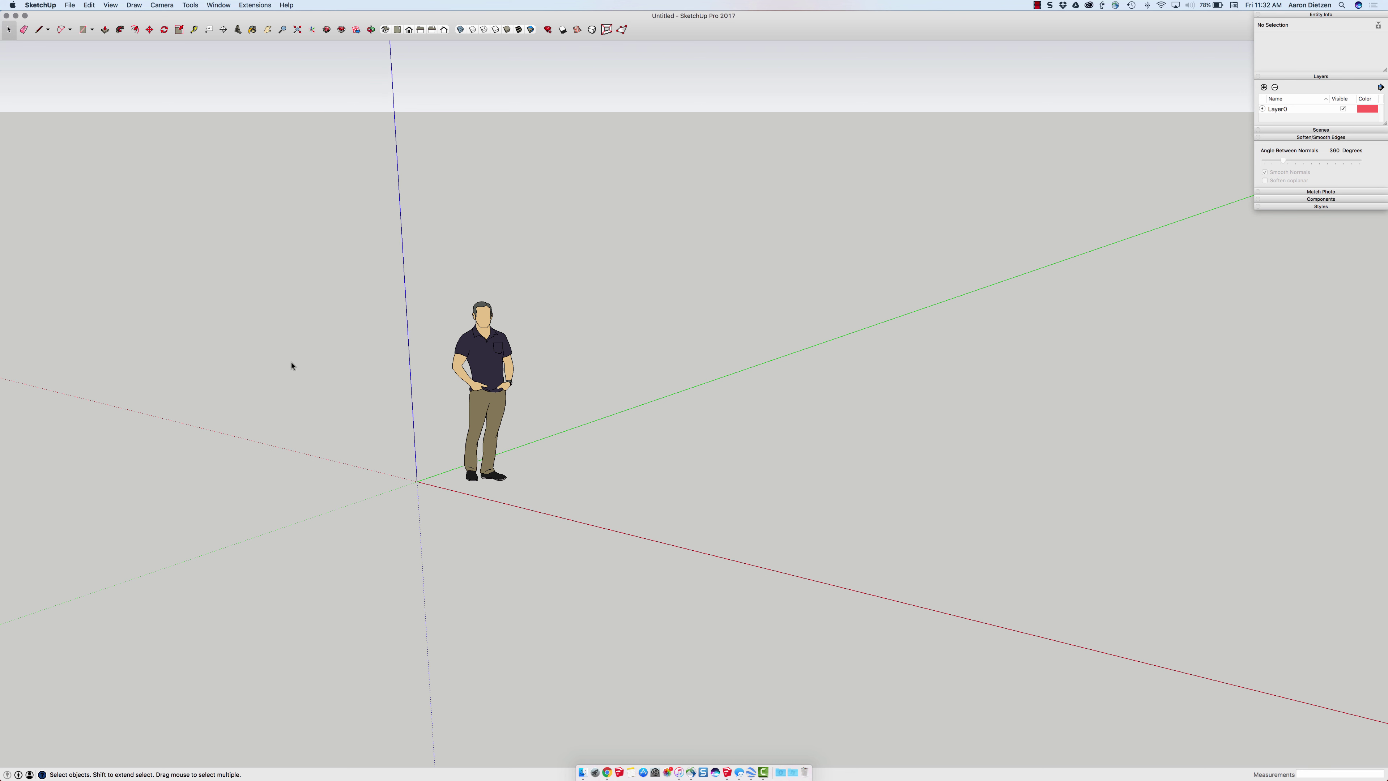
# Start adding a geo-location around Boulder, dismiss the notice, and set the map source to DigitalGlobe Satellite.
pyautogui.click(70, 6)
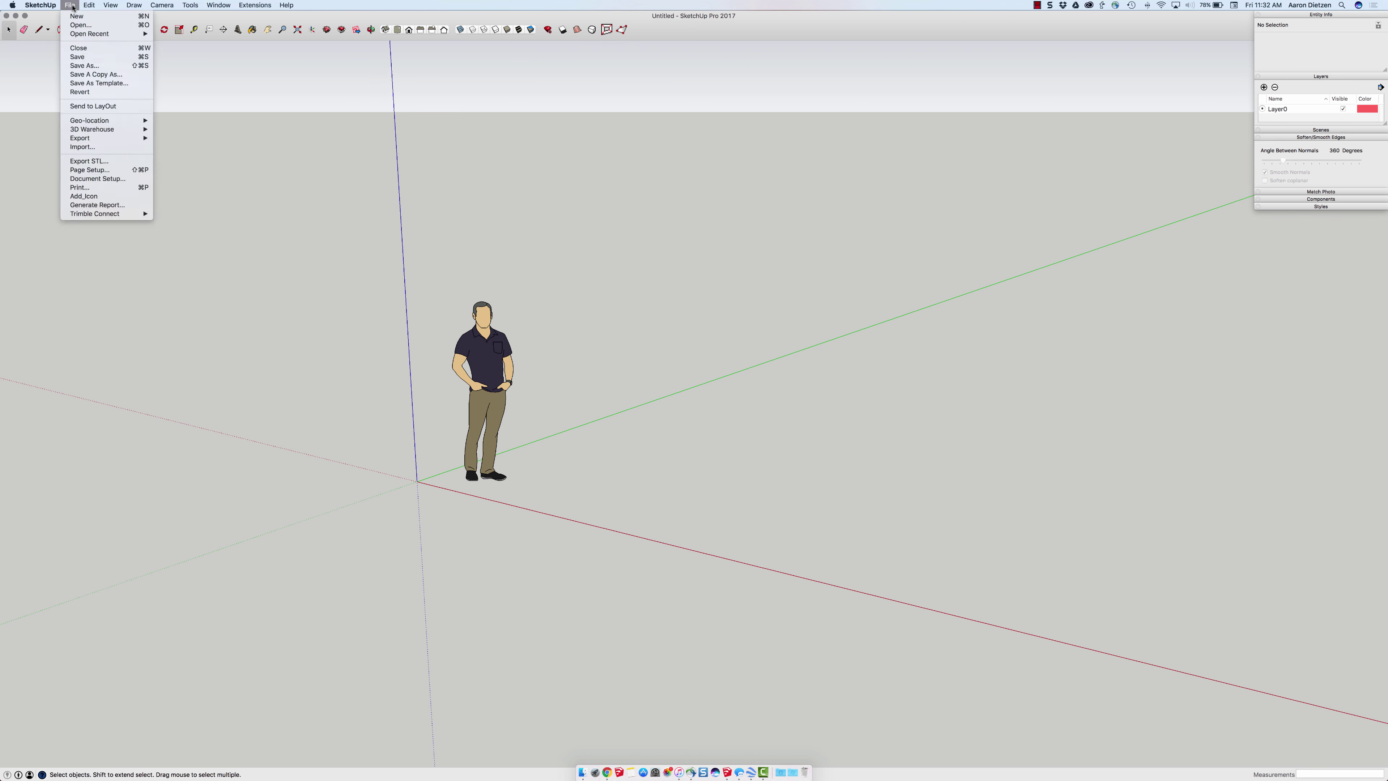
pyautogui.moveTo(99, 120)
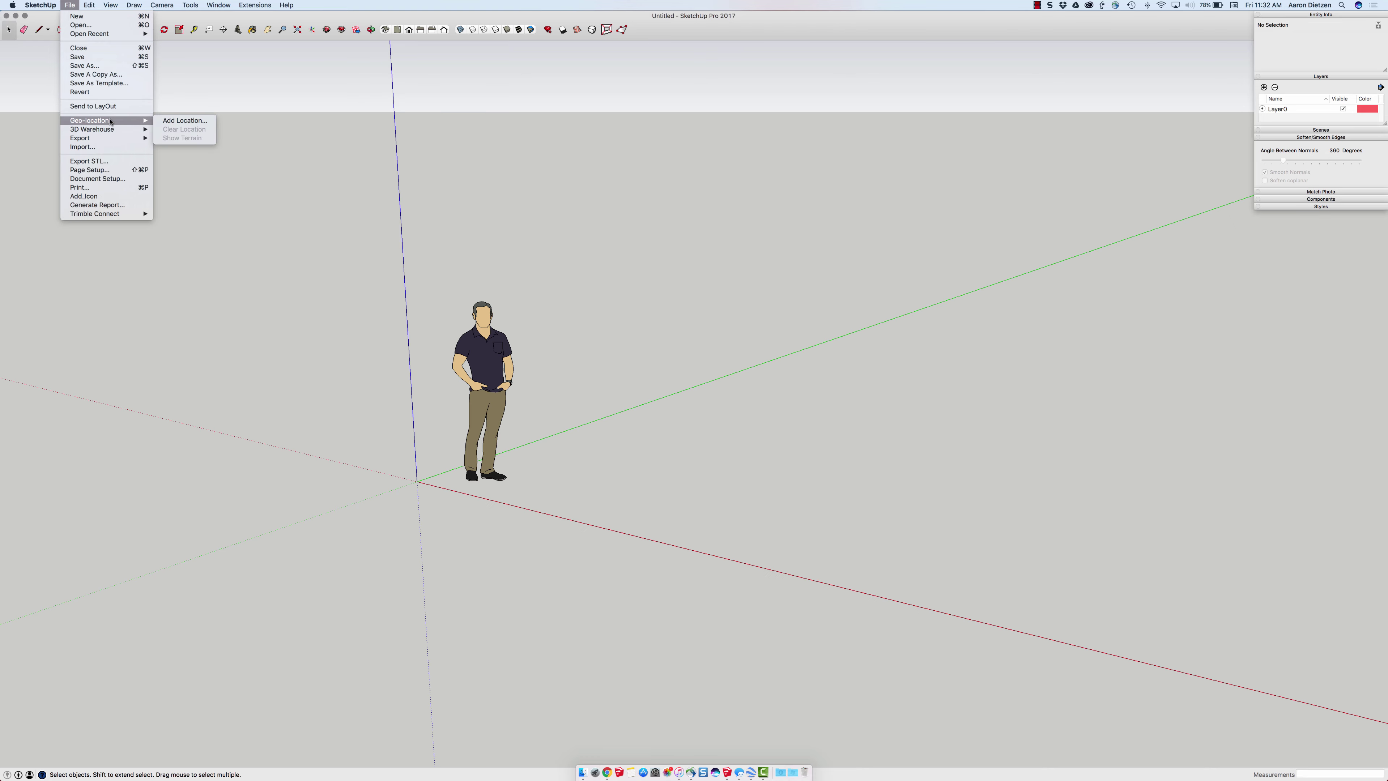
pyautogui.click(169, 120)
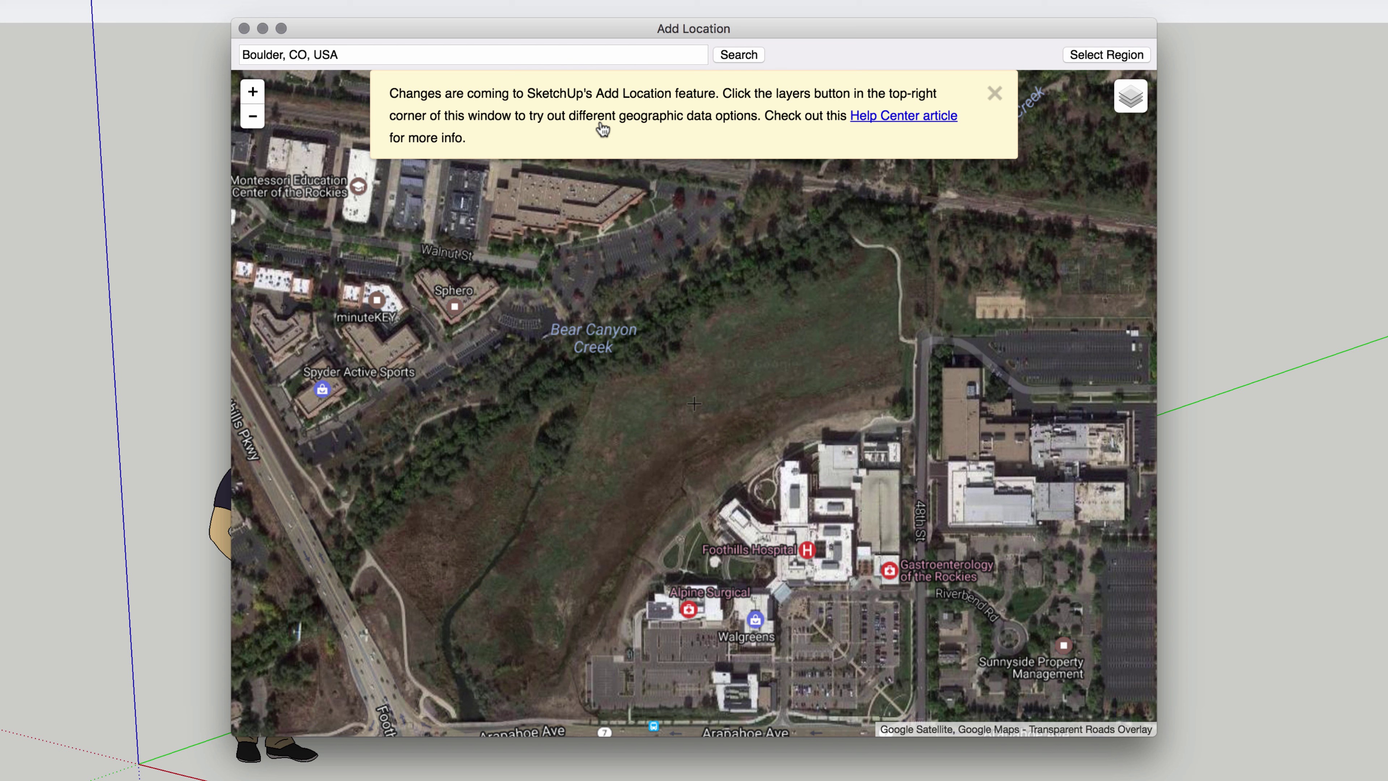
pyautogui.click(994, 94)
pyautogui.moveTo(1121, 101)
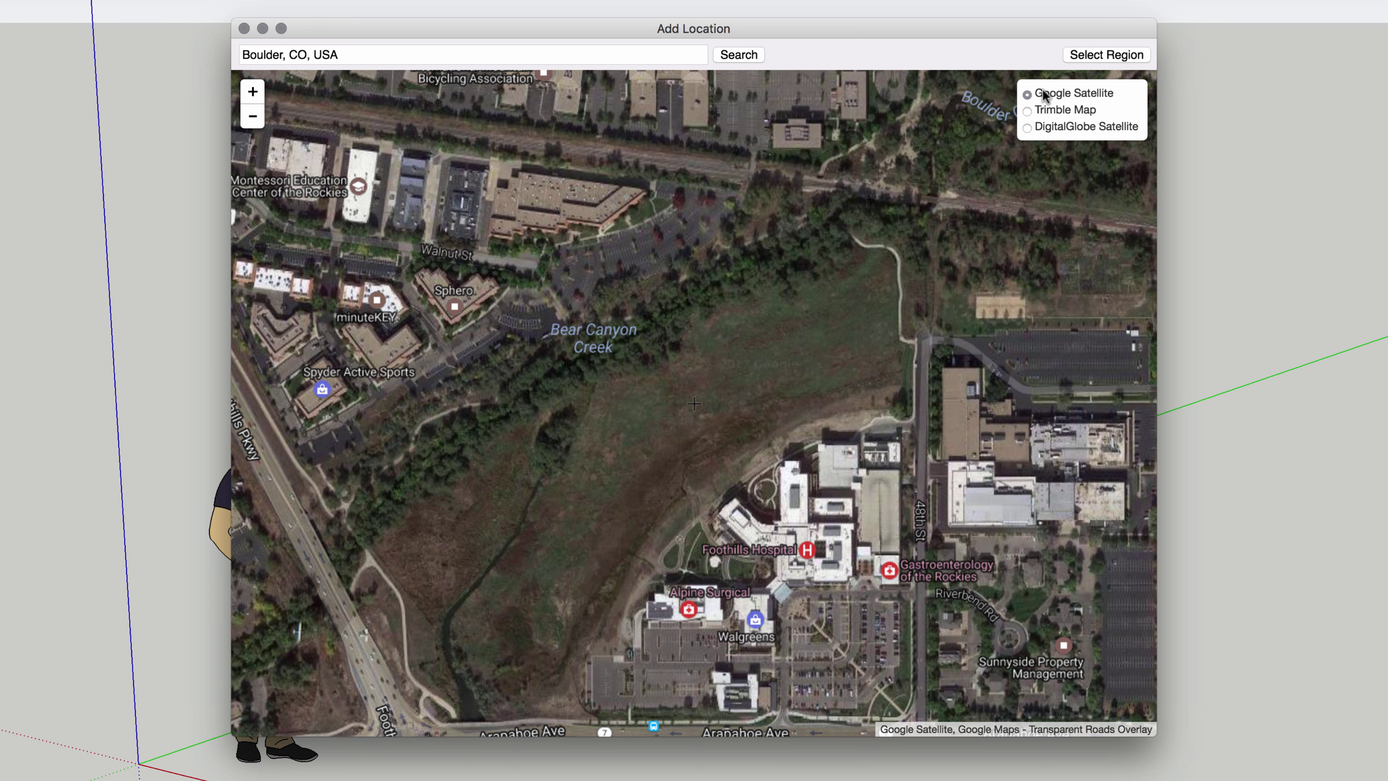
pyautogui.click(1038, 128)
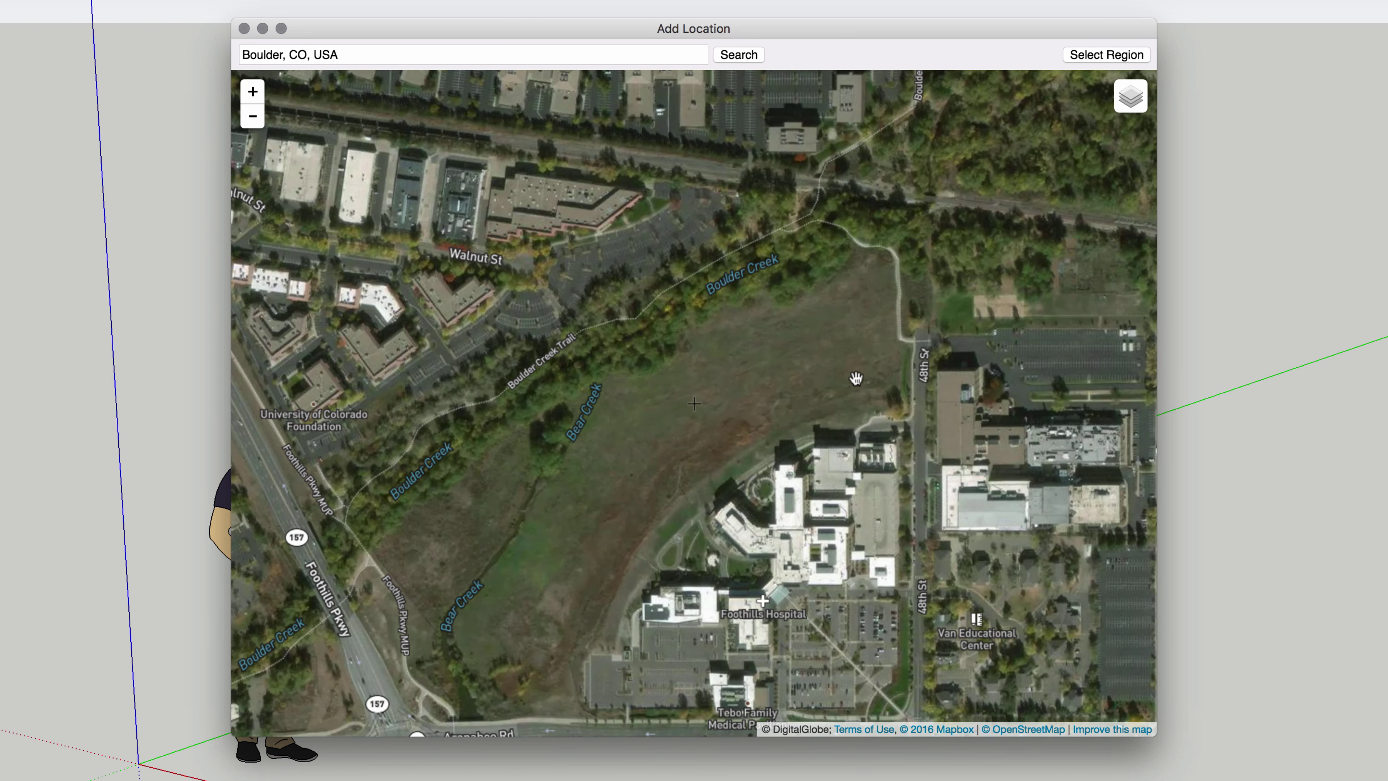
# Frame a region covering the open field and the neighbouring hospital buildings, and grab it as the location snapshot.
pyautogui.scroll(-2, 720, 417)
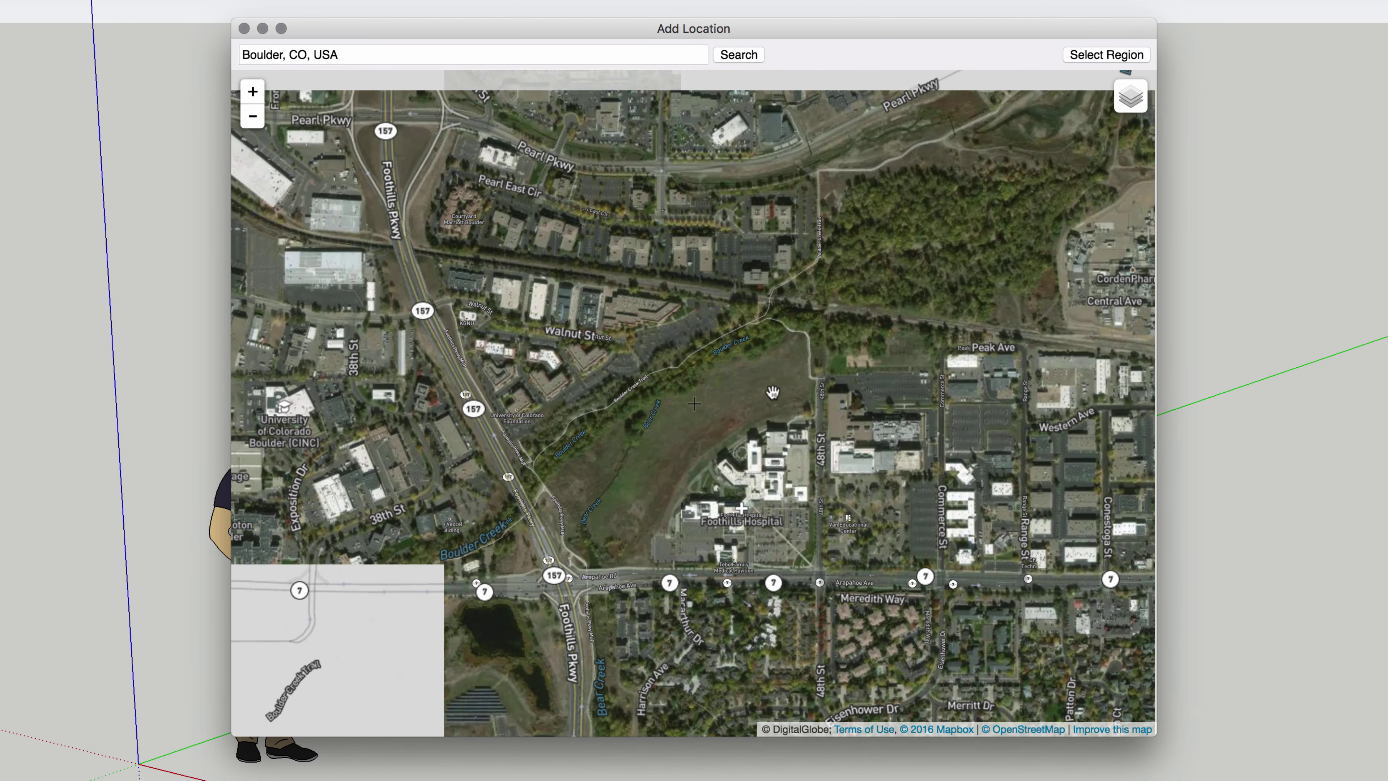
pyautogui.scroll(1, 767, 400)
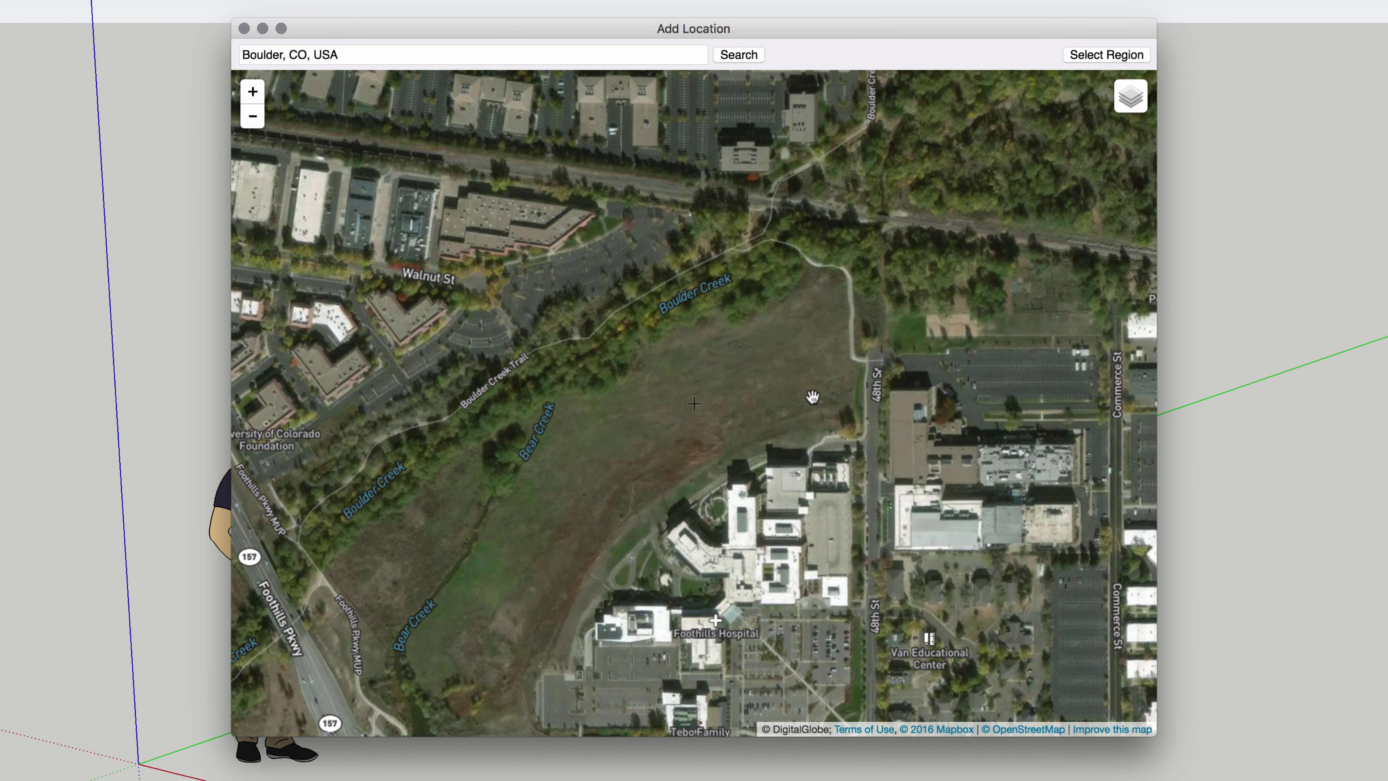
pyautogui.scroll(1, 812, 398)
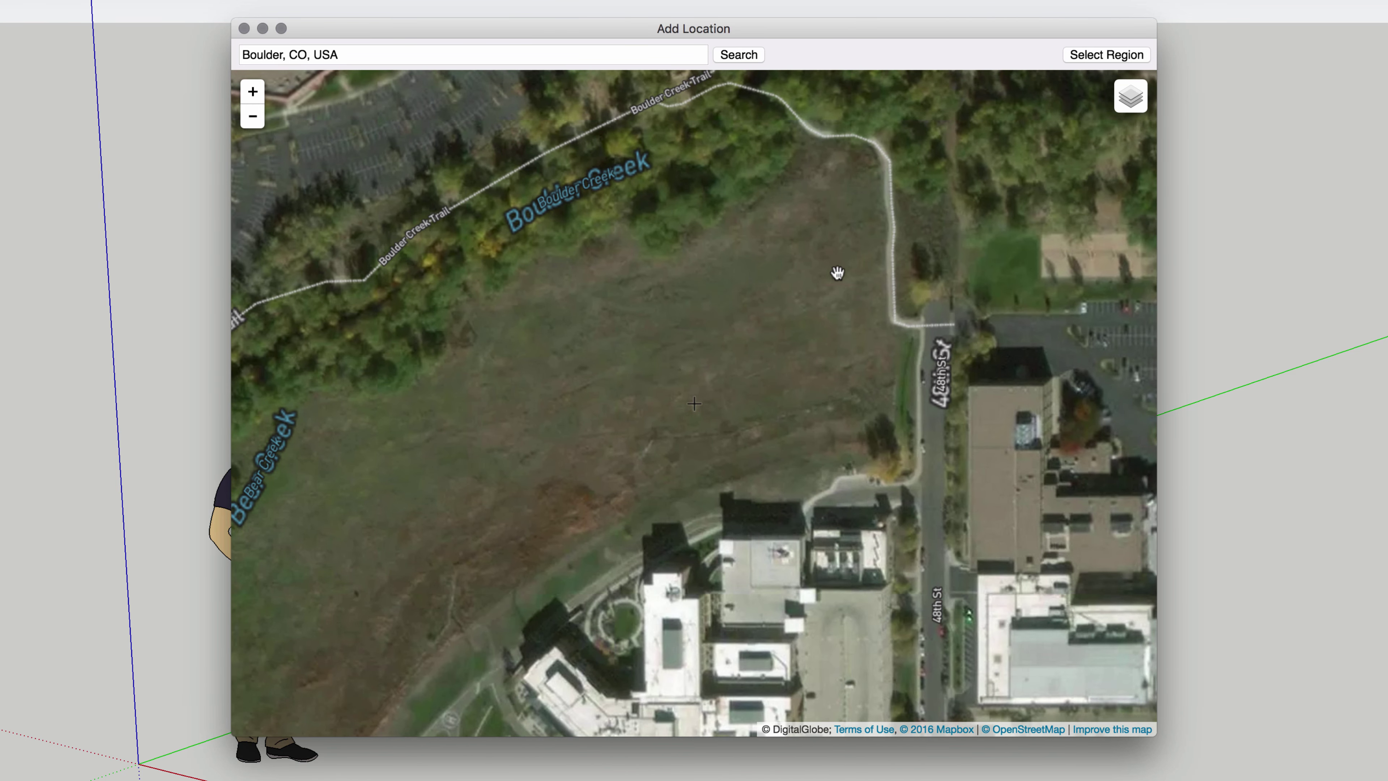
pyautogui.click(1086, 56)
pyautogui.scroll(-1, 808, 363)
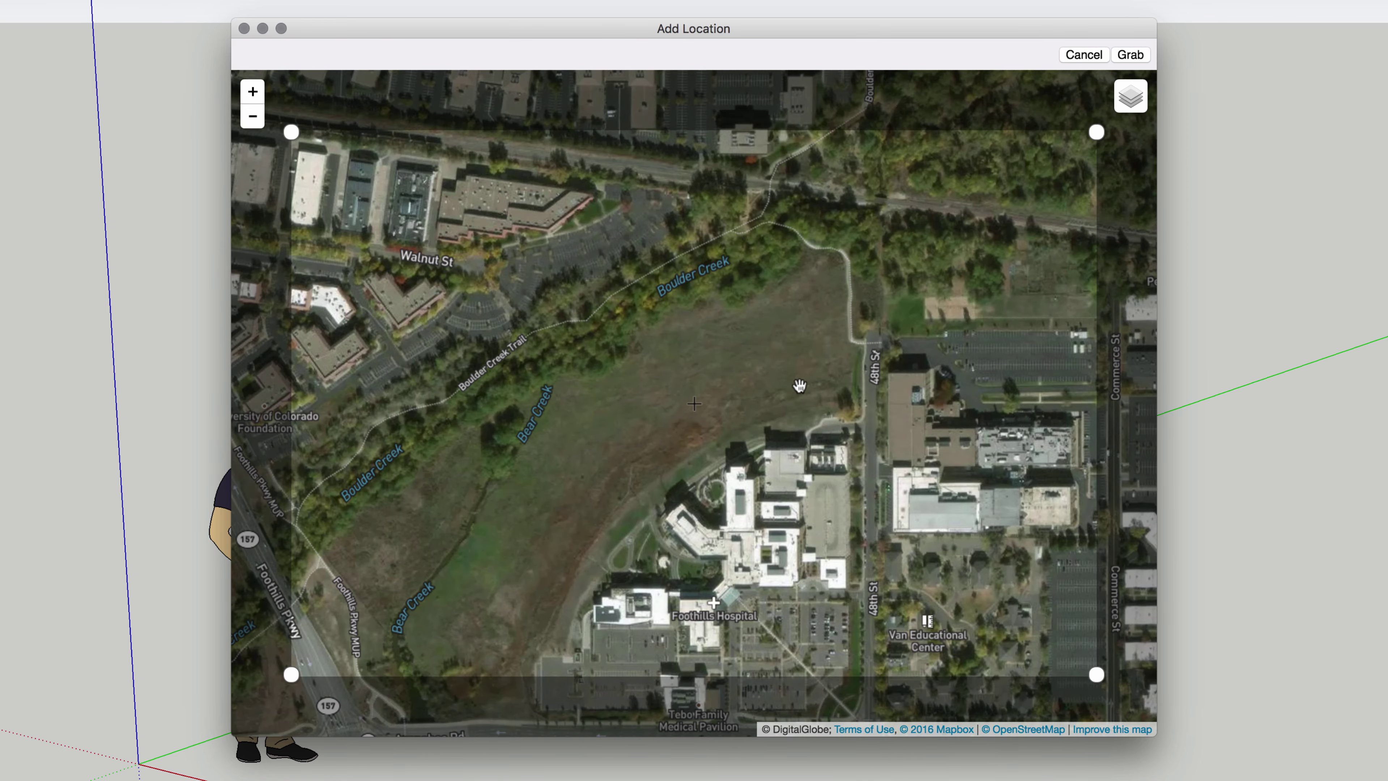
pyautogui.moveTo(797, 384); pyautogui.dragTo(810, 354)
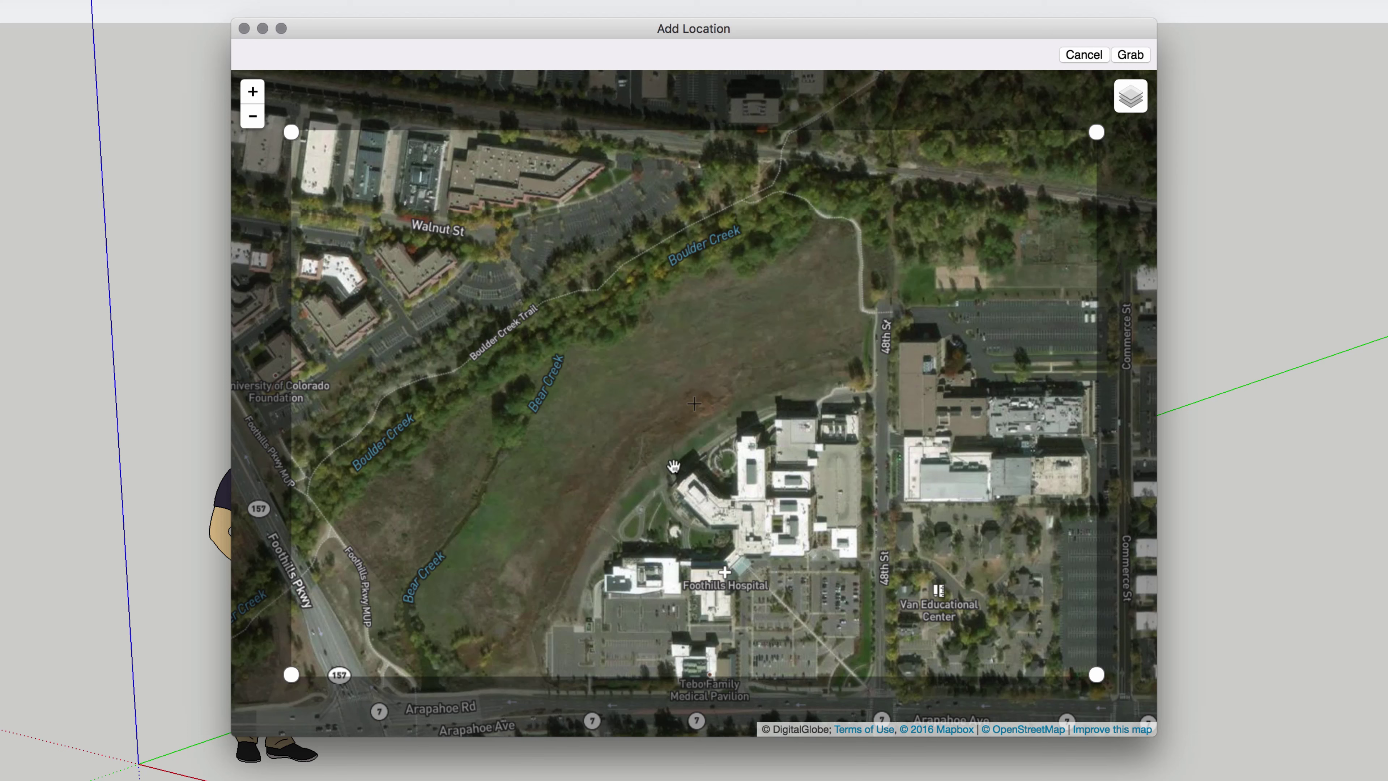
pyautogui.click(1132, 58)
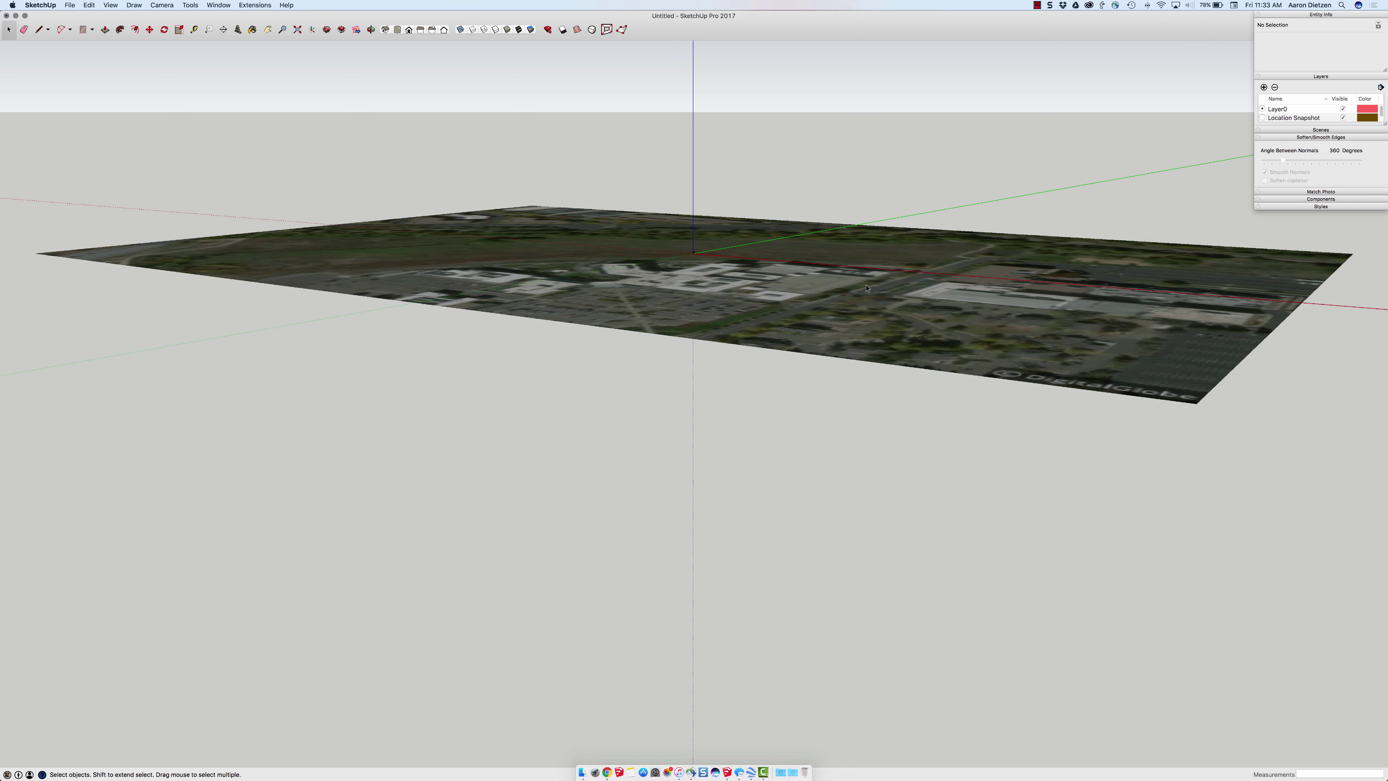
# Draw a 99' by 99' square on the open field beside the road and footpath.
pyautogui.scroll(10, 866, 288)
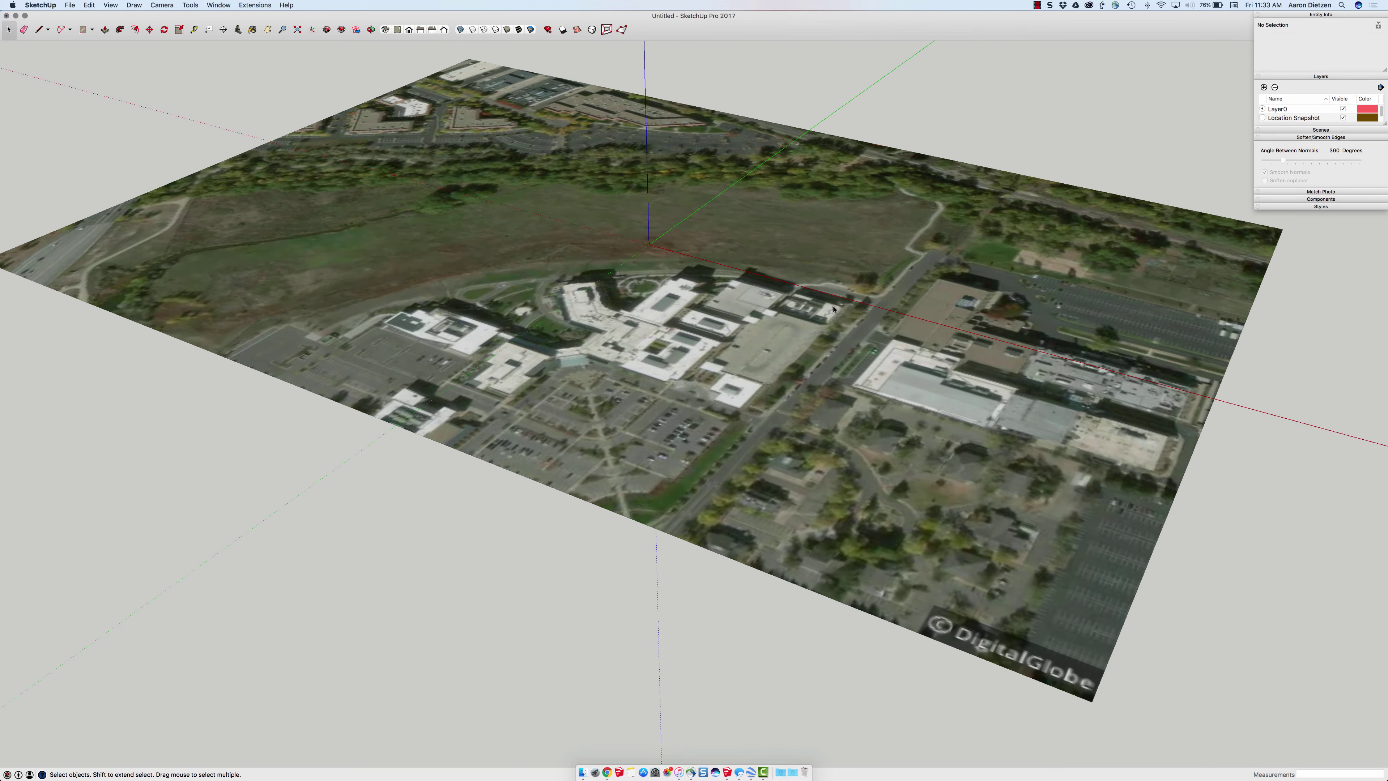
pyautogui.moveTo(834, 309); pyautogui.dragTo(695, 350, button='middle')
pyautogui.scroll(5, 864, 261)
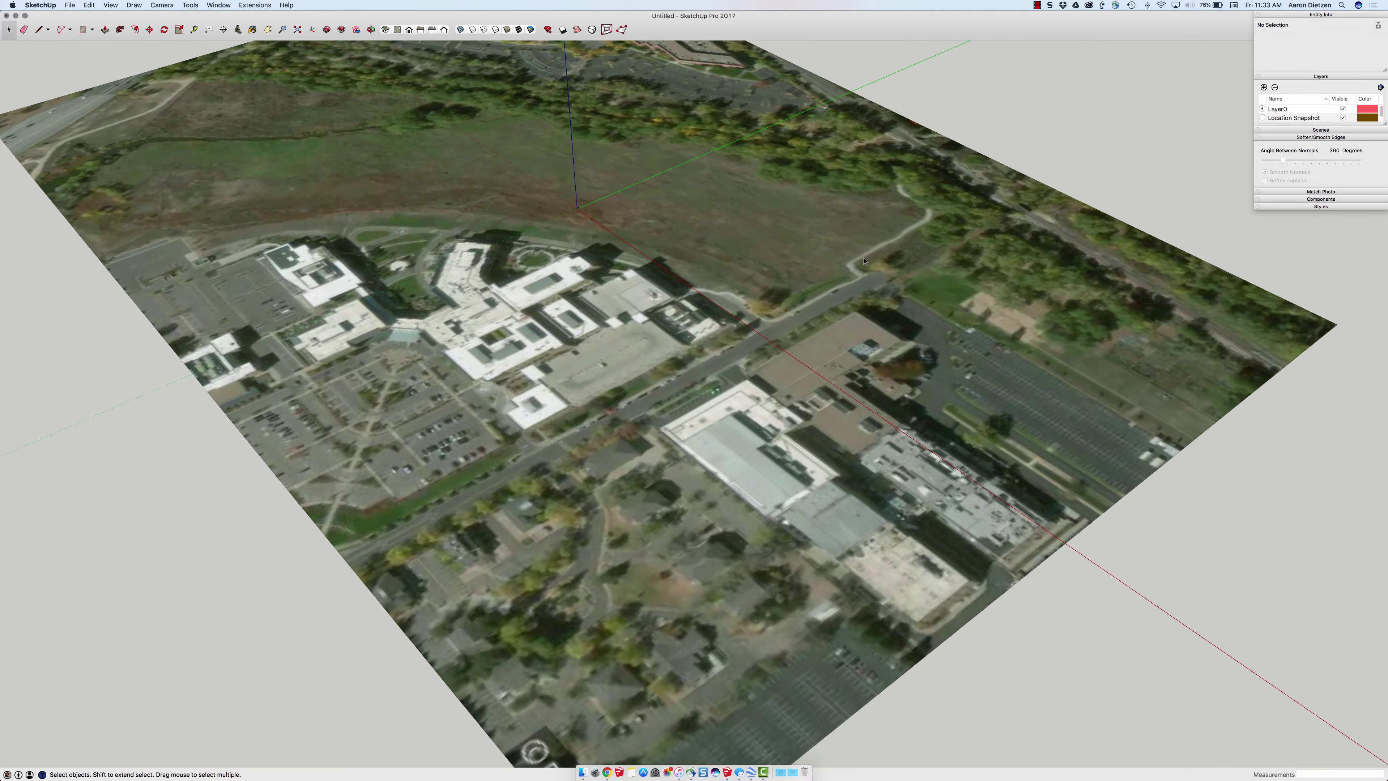
pyautogui.scroll(8, 864, 262)
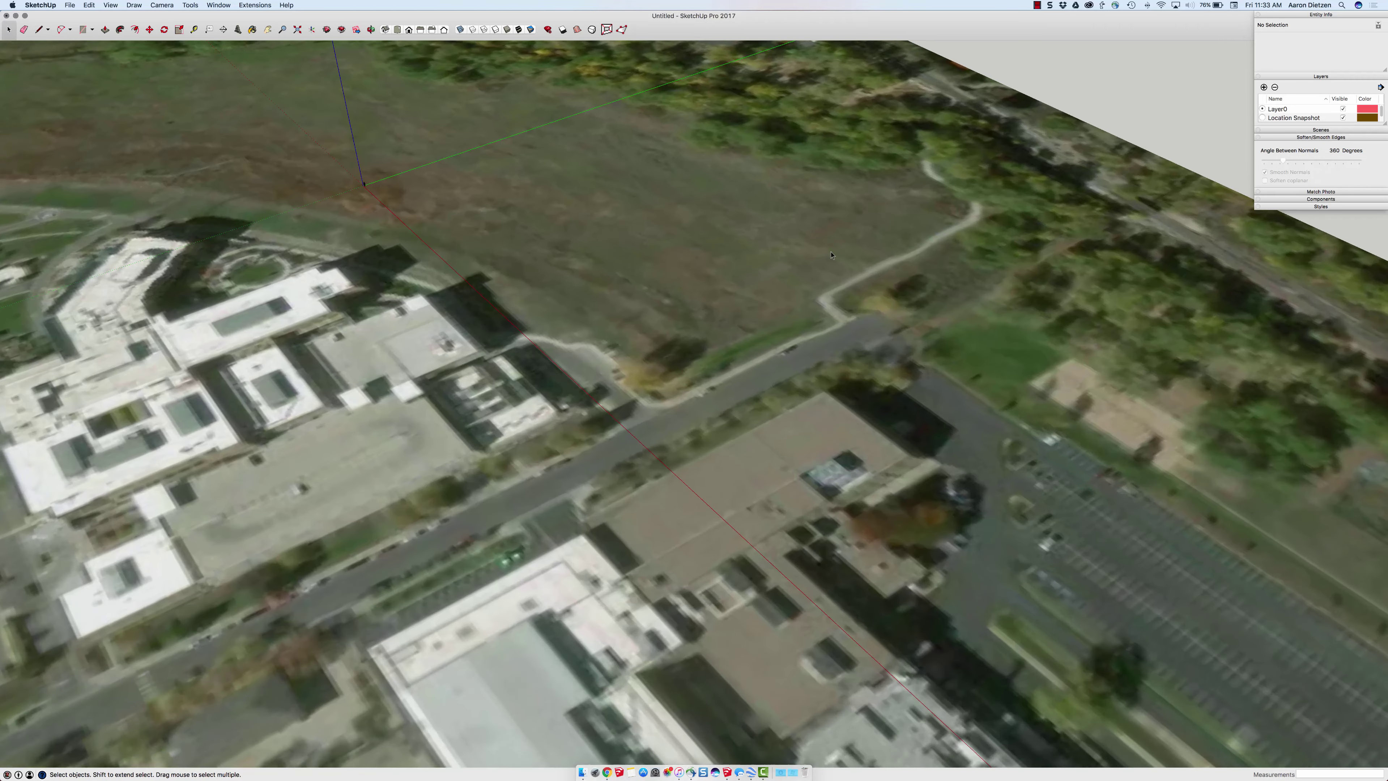
pyautogui.moveTo(832, 255); pyautogui.dragTo(824, 237, button='middle')
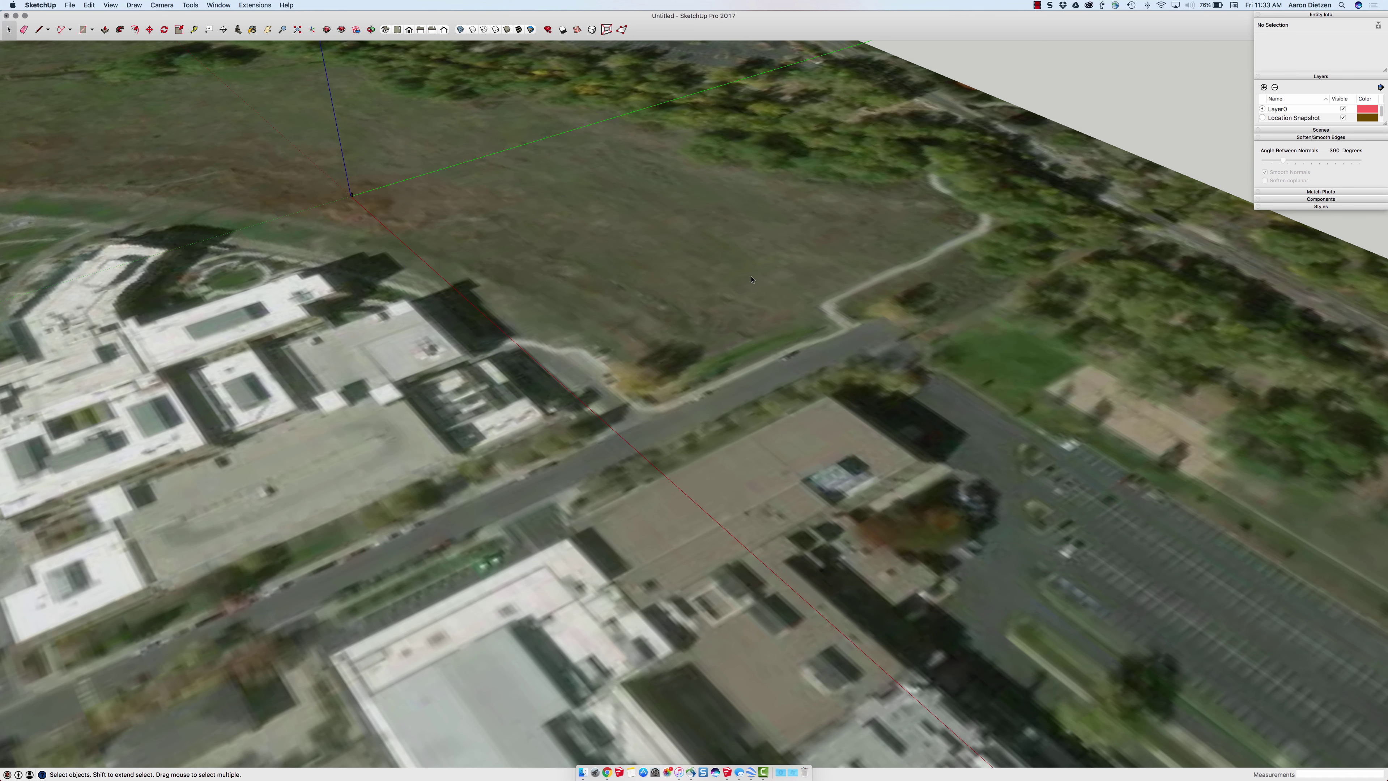
pyautogui.press('r')
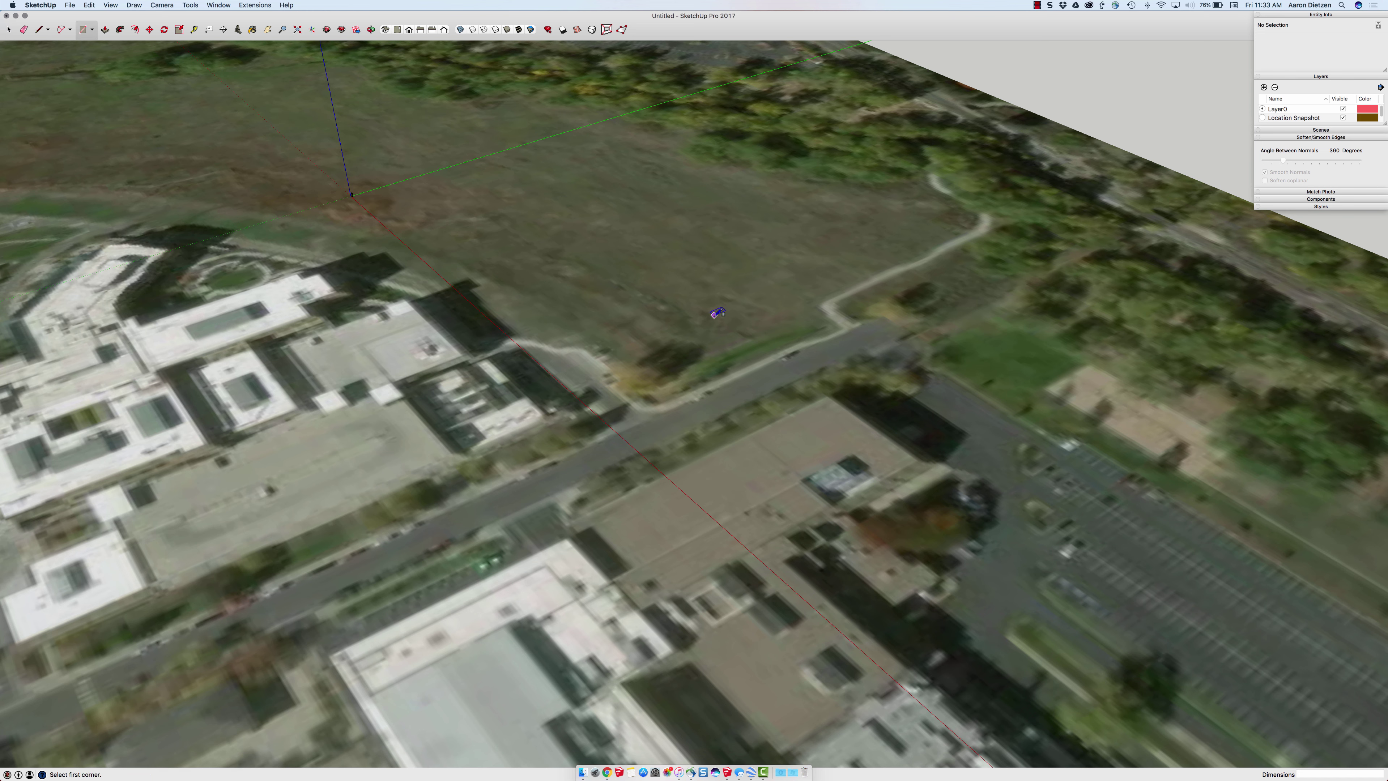
pyautogui.click(710, 320)
pyautogui.write("99',99'")
pyautogui.press('Return')
# Push/Pull the square up 99' into a cube.
pyautogui.scroll(5, 723, 275)
pyautogui.press('p')
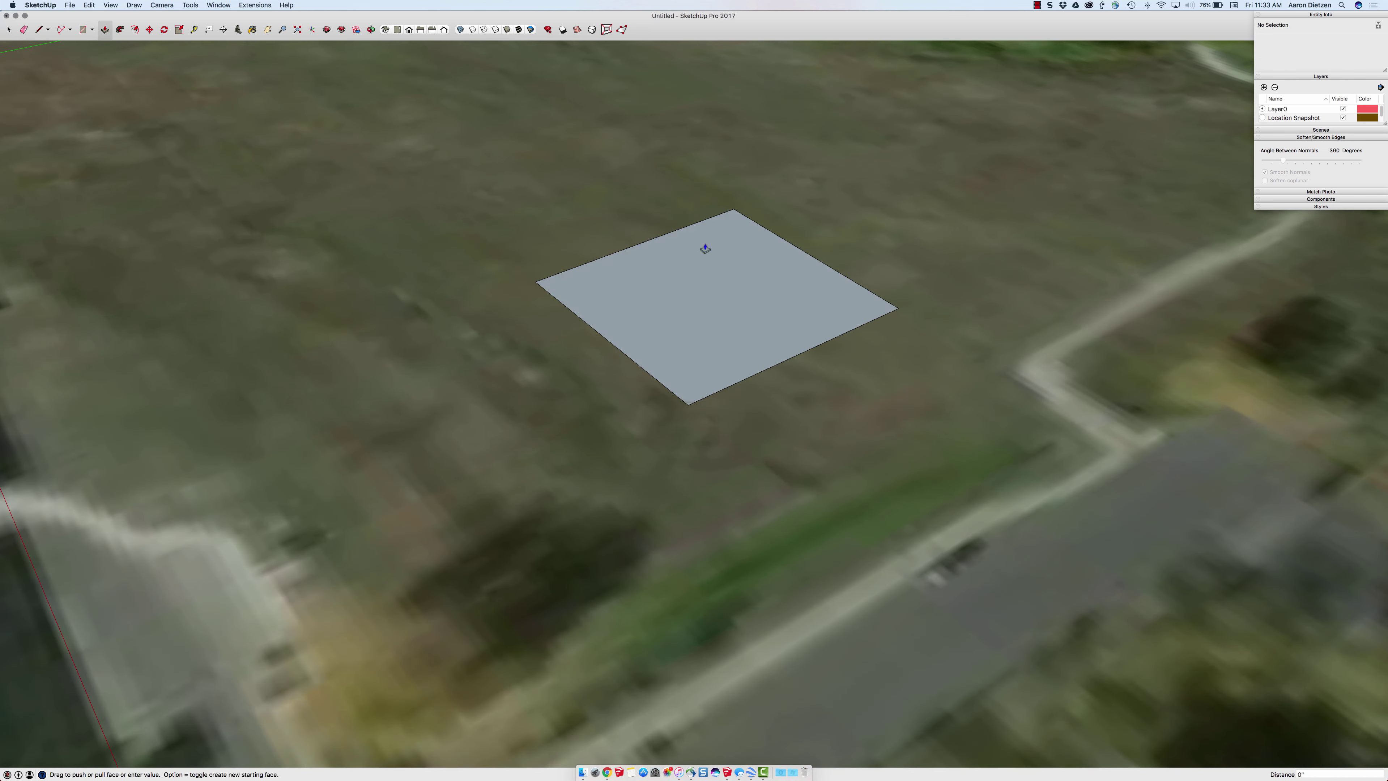
pyautogui.click(703, 248)
pyautogui.write("99'")
pyautogui.press('Return')
# Offset the two adjacent back edges of the cube's top face inward by 33', and repeat the offset.
pyautogui.scroll(-4, 688, 291)
pyautogui.press('space')
pyautogui.click(637, 89)
pyautogui.keyDown('shift'); pyautogui.click(757, 76); pyautogui.keyUp('shift')
pyautogui.press('f')
pyautogui.click(757, 76)
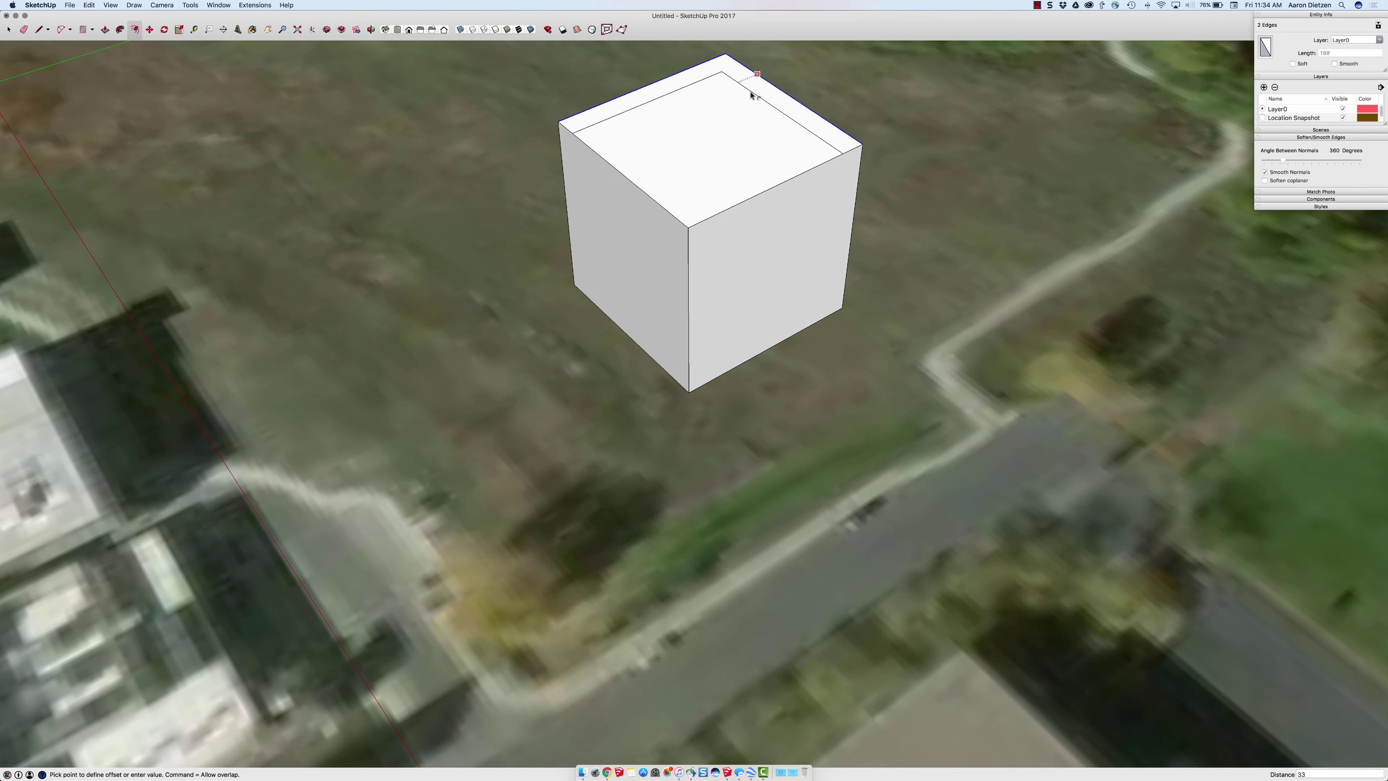
pyautogui.write("33'")
pyautogui.press('Return')
pyautogui.keyDown('shift'); pyautogui.click(731, 118); pyautogui.keyUp('shift')
# Push the inner areas of the top face down in 33' steps to form two terraces at the front corner.
pyautogui.press('p')
pyautogui.click(690, 211)
pyautogui.click(693, 153)
pyautogui.moveTo(693, 180); pyautogui.dragTo(706, 379)
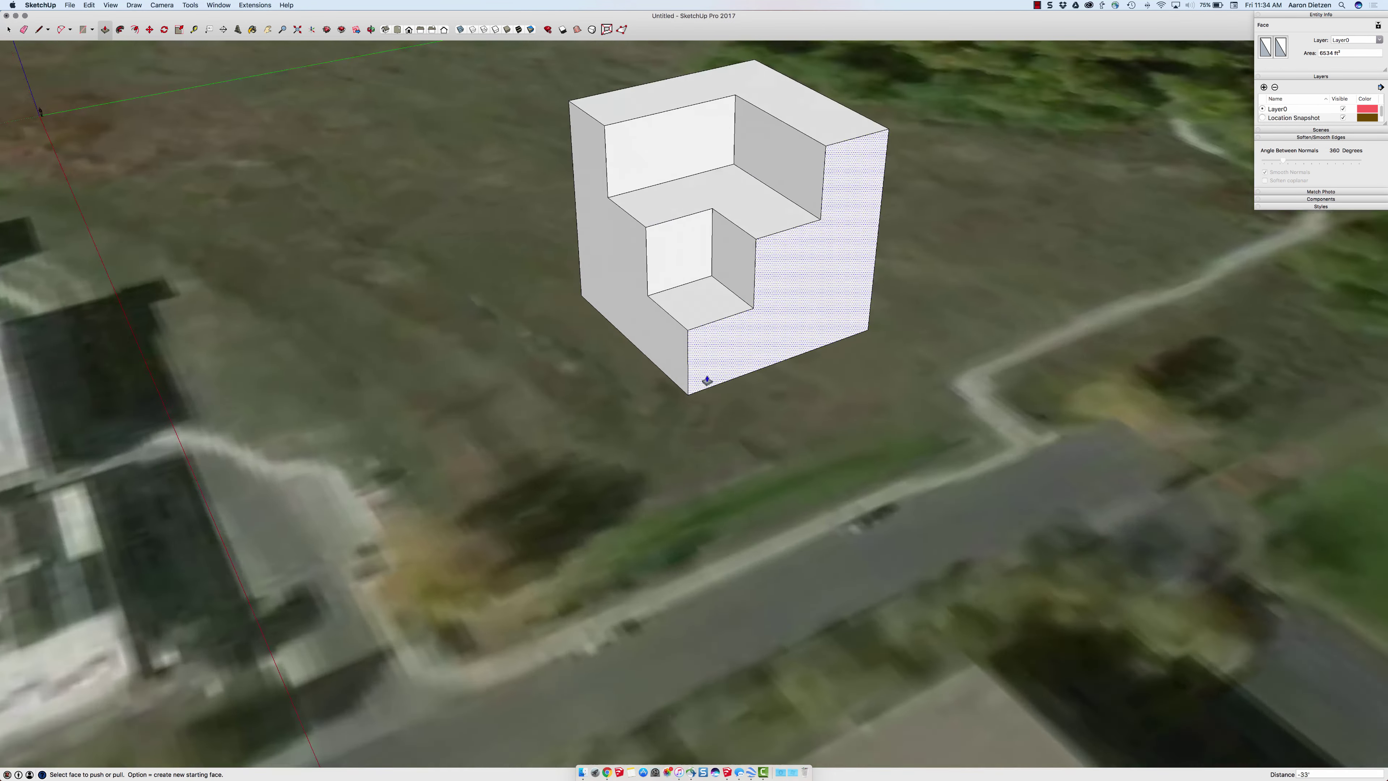
# Draw a window outline about 4' wide near the wall's lower corner and erase the leftover line to the base edge.
pyautogui.press('l')
pyautogui.scroll(10, 707, 378)
pyautogui.click(630, 419)
pyautogui.click(629, 356)
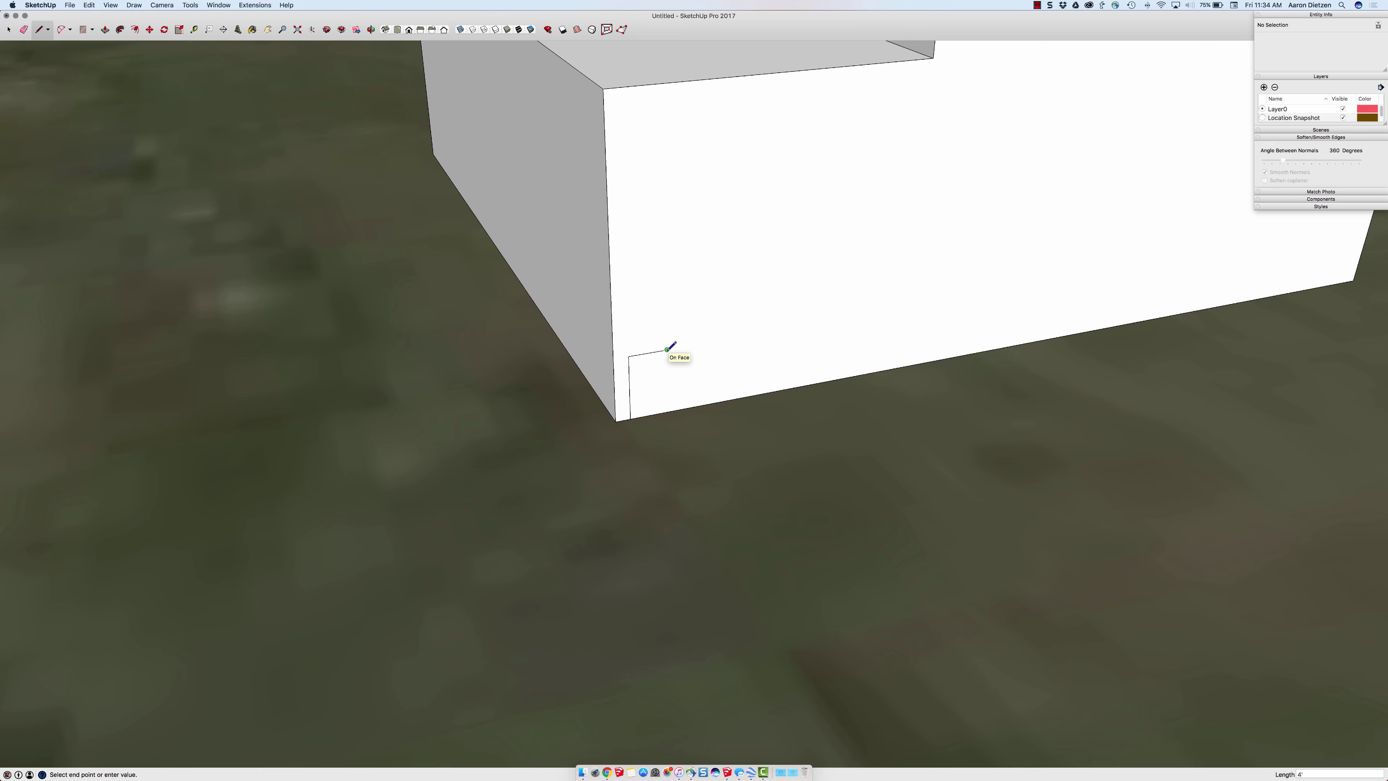
pyautogui.click(667, 351)
pyautogui.click(667, 386)
pyautogui.click(629, 393)
pyautogui.press('e')
pyautogui.click(629, 405)
# Offset the window outline slightly outward to make a frame, and give the frame depth with Push/Pull.
pyautogui.press('p')
pyautogui.press('f')
pyautogui.click(634, 377)
pyautogui.click(626, 372)
pyautogui.press('p')
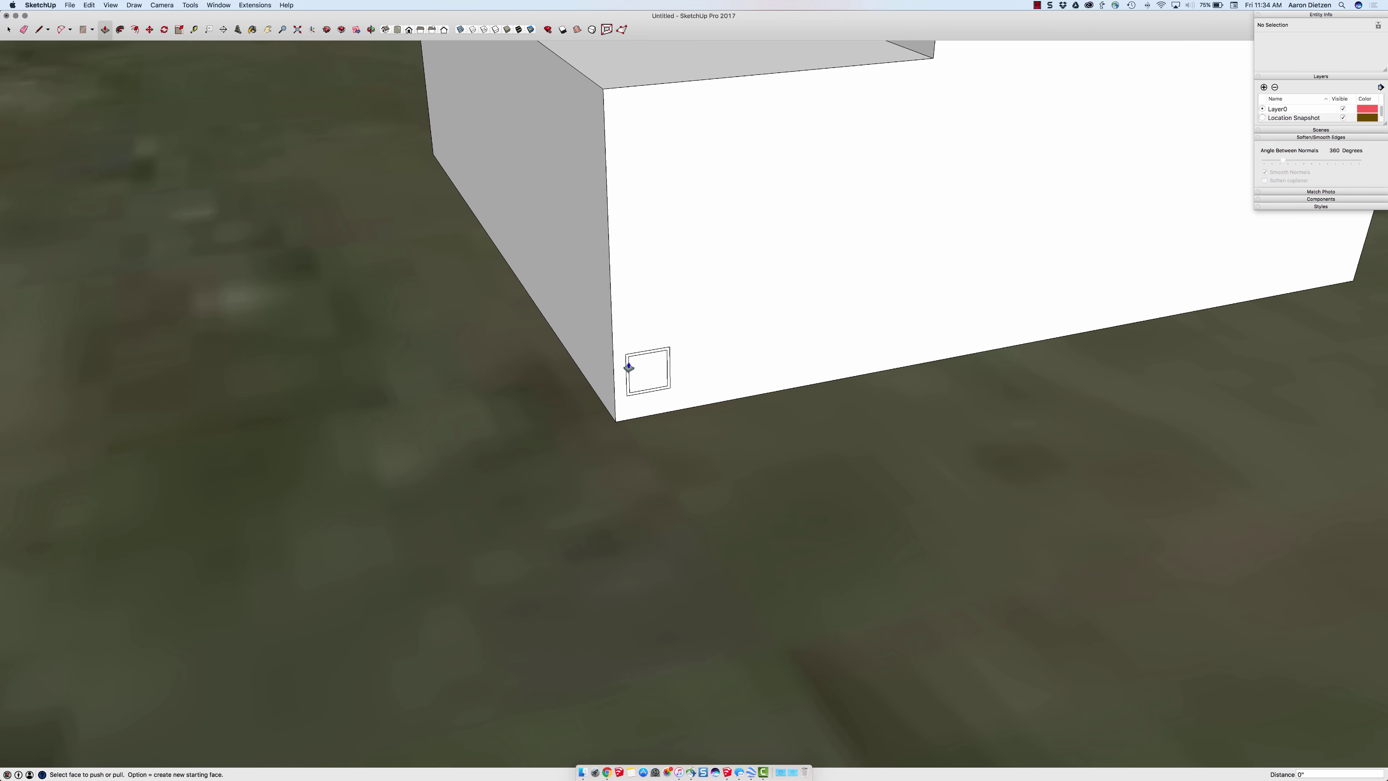
pyautogui.click(627, 366)
pyautogui.click(660, 357)
# Copy the window straight up the wall as an array of two copies (x2).
pyautogui.press('space')
pyautogui.moveTo(620, 338); pyautogui.dragTo(680, 418)
pyautogui.press('m')
pyautogui.click(691, 394)
pyautogui.click(689, 291)
pyautogui.write('x2')
pyautogui.press('Return')
# Copy the column of three windows about 26' 8" along the wall and divide the spacing by 4.
pyautogui.press('space')
pyautogui.click(688, 341)
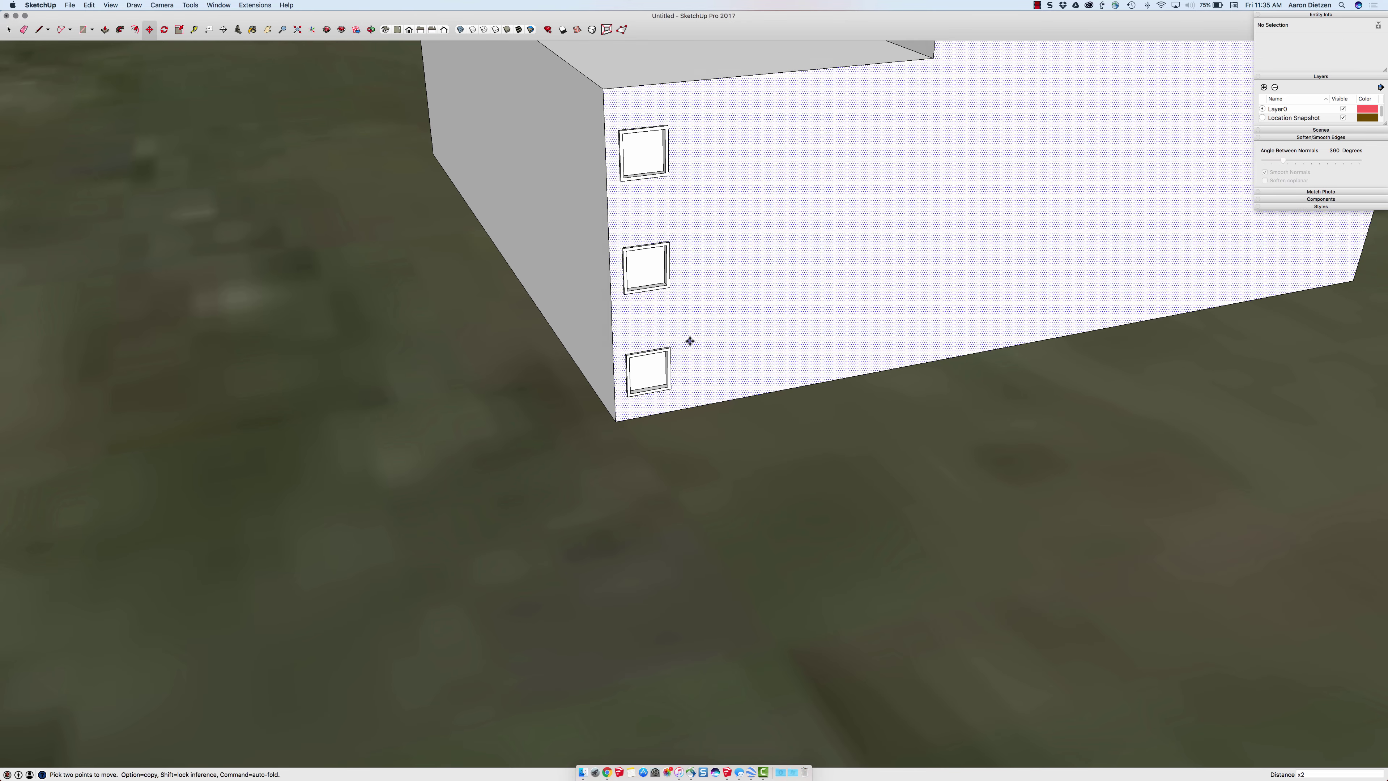
pyautogui.moveTo(688, 341); pyautogui.dragTo(651, 334, button='middle')
pyautogui.moveTo(613, 116); pyautogui.dragTo(690, 398)
pyautogui.press('m')
pyautogui.click(649, 408)
pyautogui.click(895, 372)
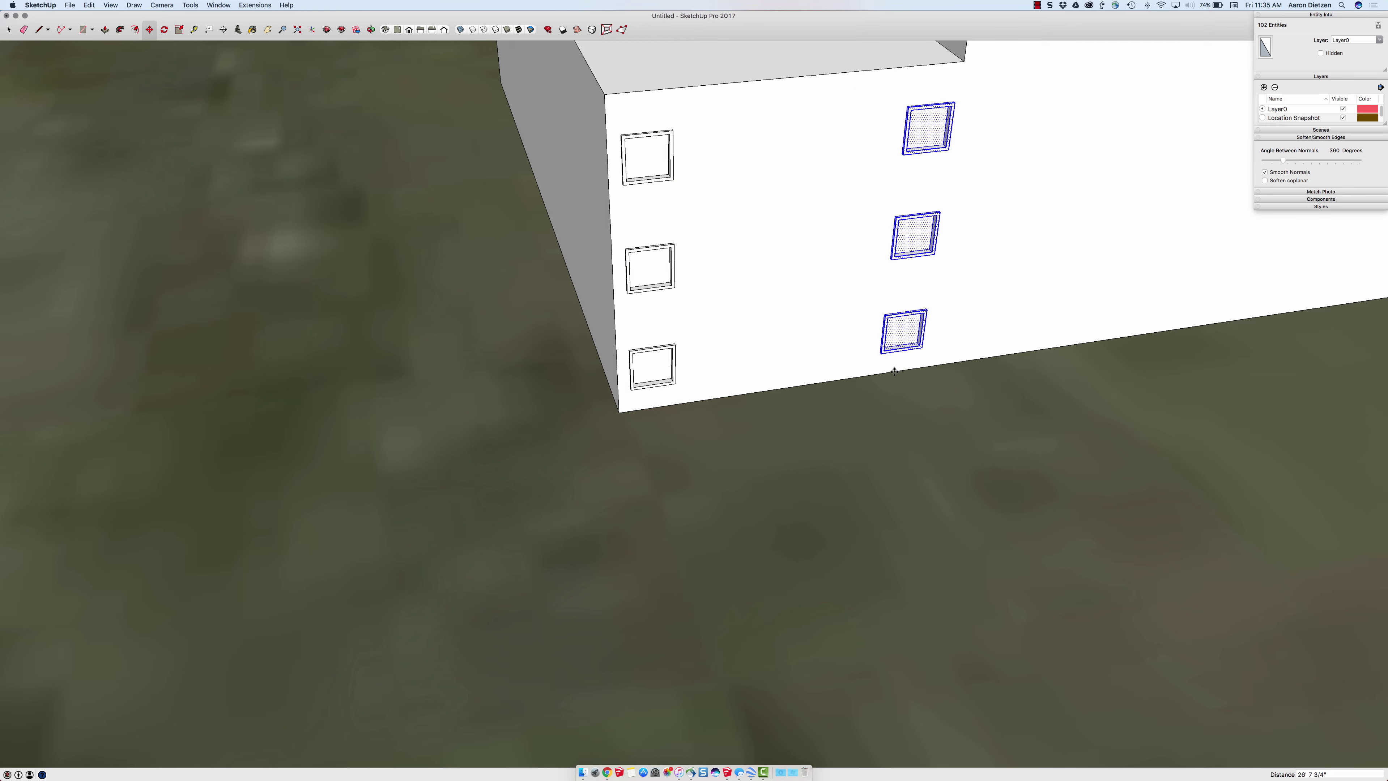
pyautogui.write('/4')
pyautogui.press('Return')
# Copy the five-column window block about 64' 7" to the wall's far end and divide the spacing by 2.
pyautogui.press('space')
pyautogui.moveTo(889, 363); pyautogui.dragTo(711, 394, button='middle')
pyautogui.scroll(-4, 667, 410)
pyautogui.moveTo(601, 227); pyautogui.dragTo(845, 401)
pyautogui.press('m')
pyautogui.click(699, 402)
pyautogui.press('alt')
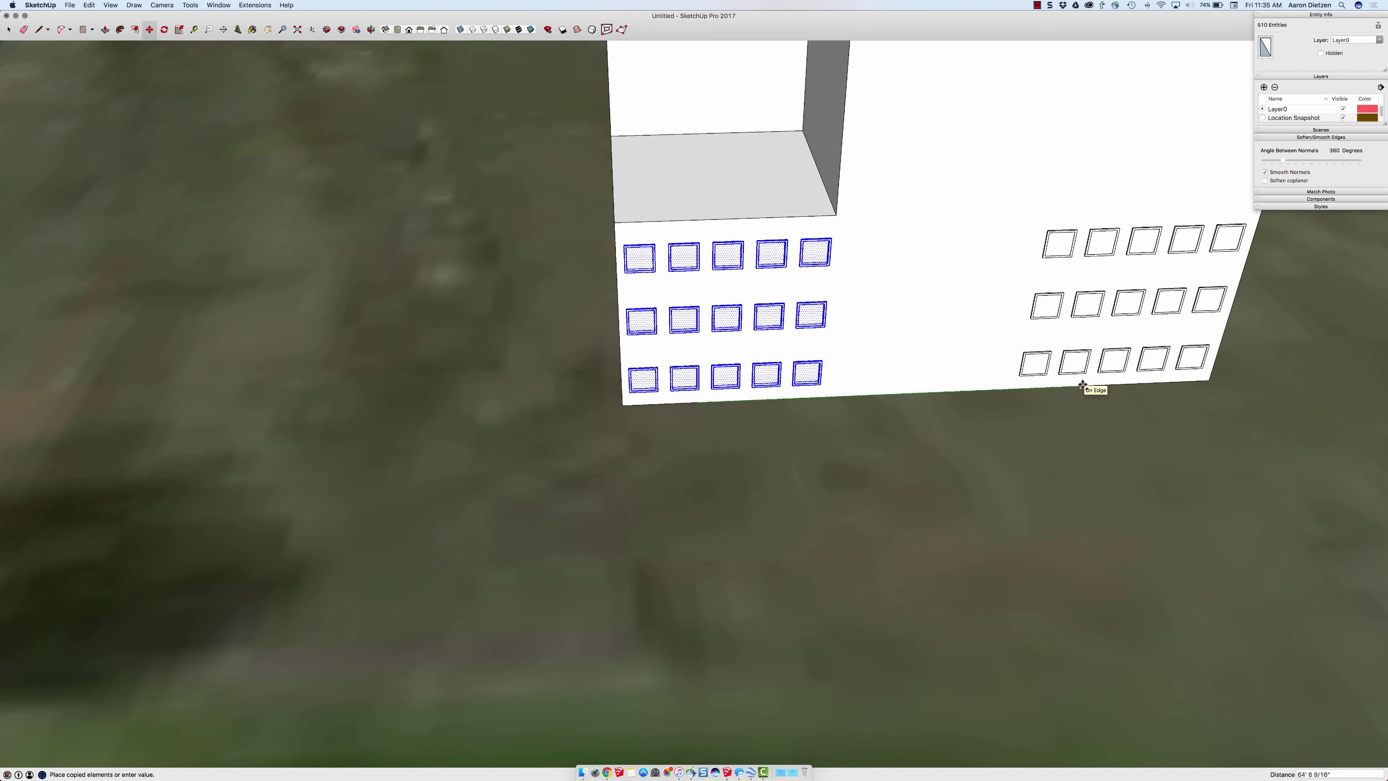
pyautogui.click(1082, 385)
pyautogui.write('/2')
pyautogui.press('Return')
# Copy the ten columns of windows below the middle tier up 33' onto that tier.
pyautogui.press('space')
pyautogui.moveTo(1080, 384); pyautogui.dragTo(902, 399, button='middle')
pyautogui.scroll(-3, 820, 350)
pyautogui.moveTo(724, 278); pyautogui.dragTo(1053, 465)
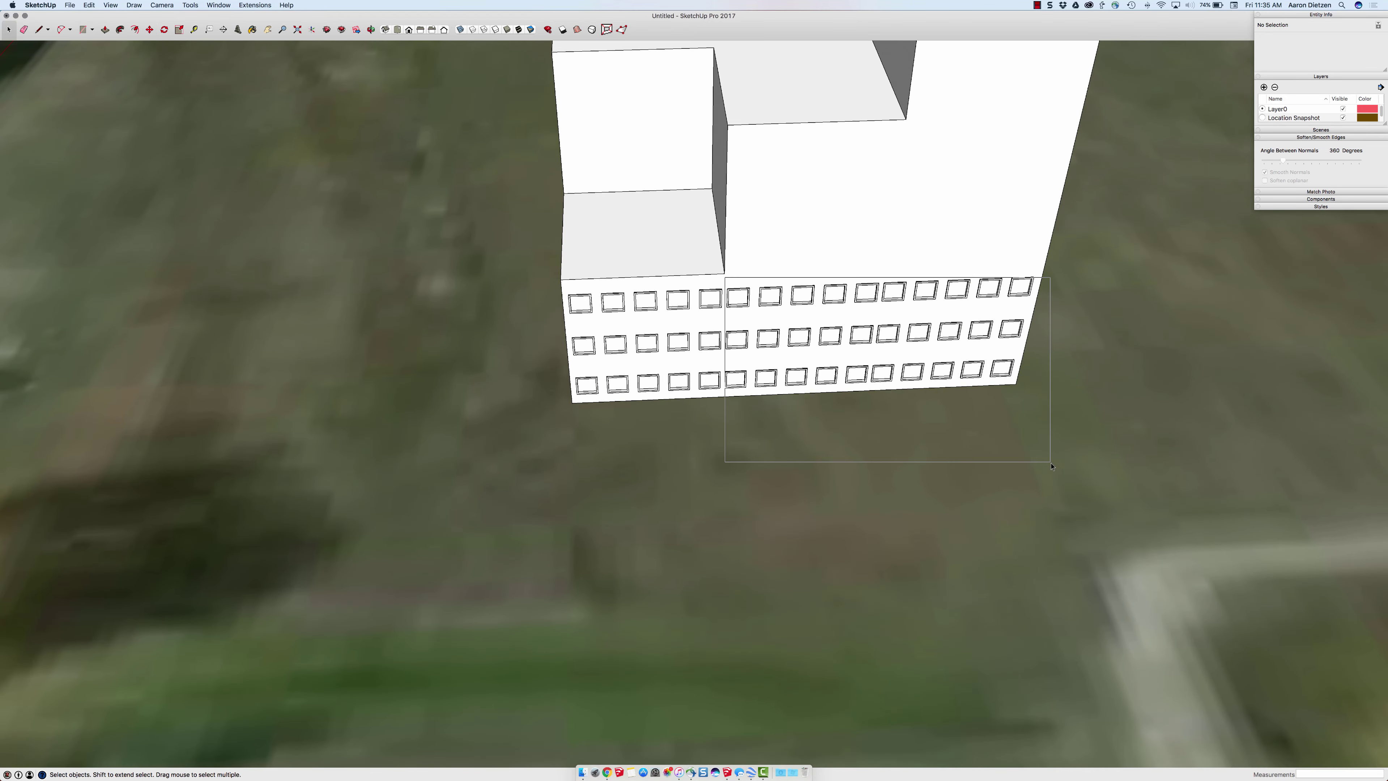
pyautogui.moveTo(1052, 465); pyautogui.dragTo(1042, 484, button='middle')
pyautogui.press('m')
pyautogui.click(1016, 409)
pyautogui.press('alt')
pyautogui.click(1045, 294)
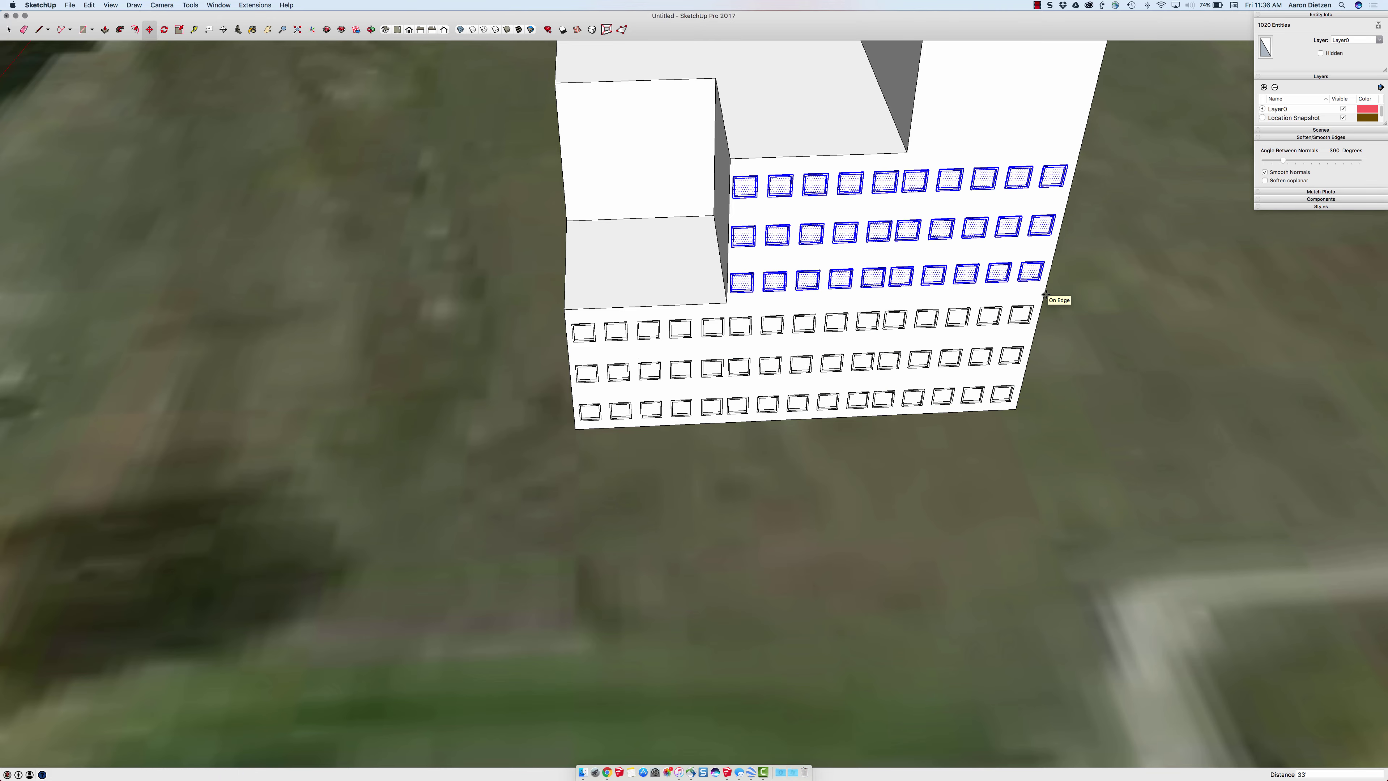
# Paste the ten-column window block onto both walls of the upper recess and the middle tier of the adjoining stepped facade.
pyautogui.press('super+c')
pyautogui.press('super+v')
pyautogui.scroll(-3, 1054, 290)
pyautogui.keyDown('shift'); pyautogui.moveTo(1054, 290); pyautogui.dragTo(1066, 536, button='middle'); pyautogui.keyUp('shift')
pyautogui.click(664, 332)
pyautogui.moveTo(664, 332); pyautogui.dragTo(875, 306, button='middle')
pyautogui.press('super+v')
pyautogui.click(698, 284)
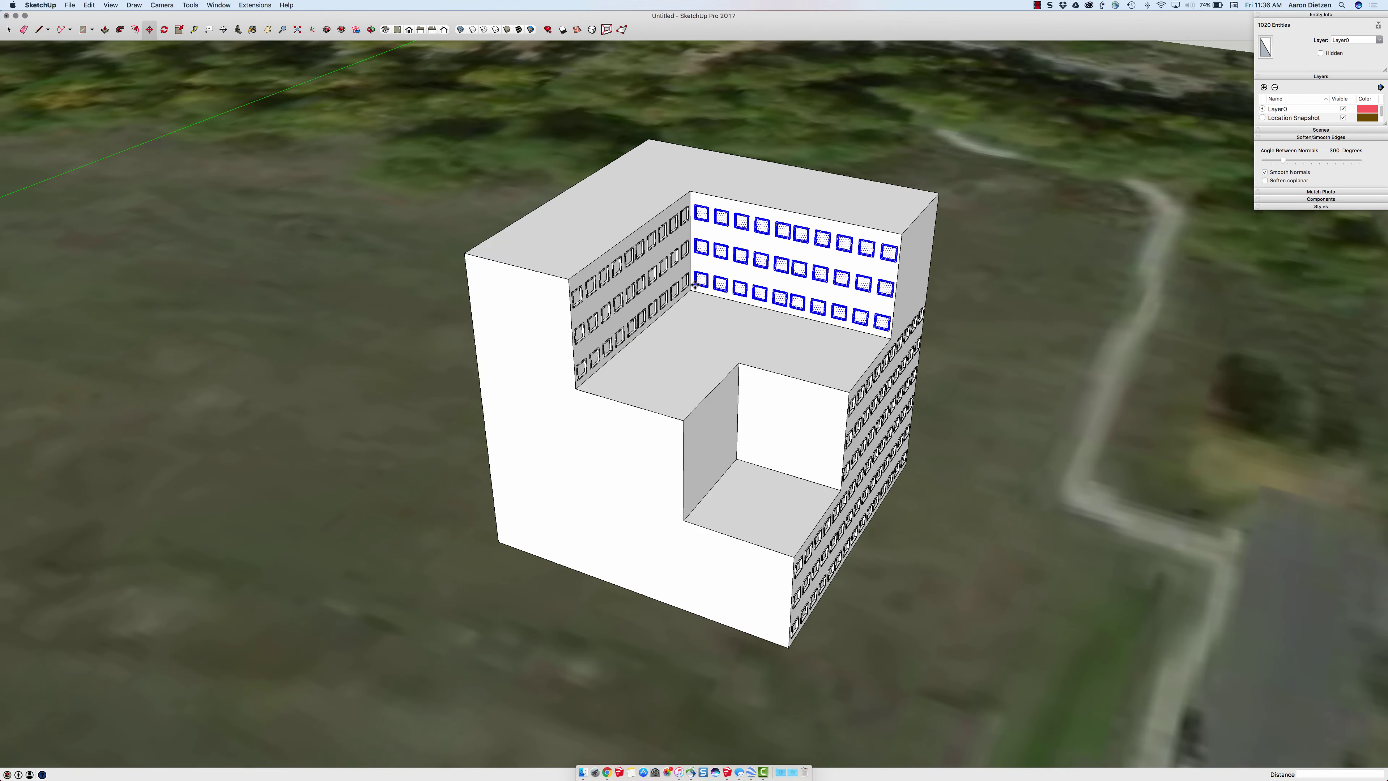
pyautogui.press('super+v')
pyautogui.click(495, 454)
# Copy the five-column window block from the middle tier and paste it onto the top tier of the same facade.
pyautogui.press('space')
pyautogui.moveTo(1056, 487); pyautogui.dragTo(755, 378, button='middle')
pyautogui.moveTo(754, 379); pyautogui.dragTo(888, 500)
pyautogui.press('m')
pyautogui.press('super+v')
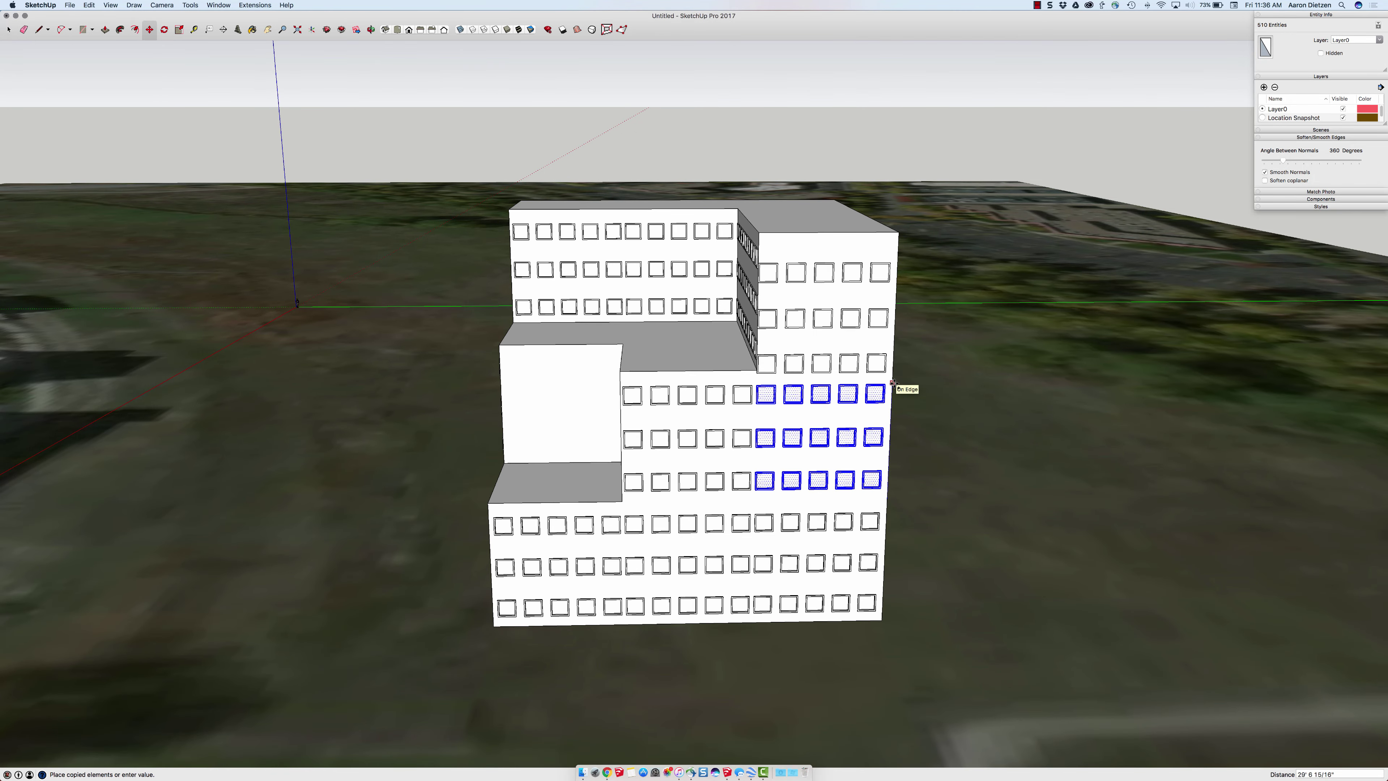
pyautogui.click(763, 367)
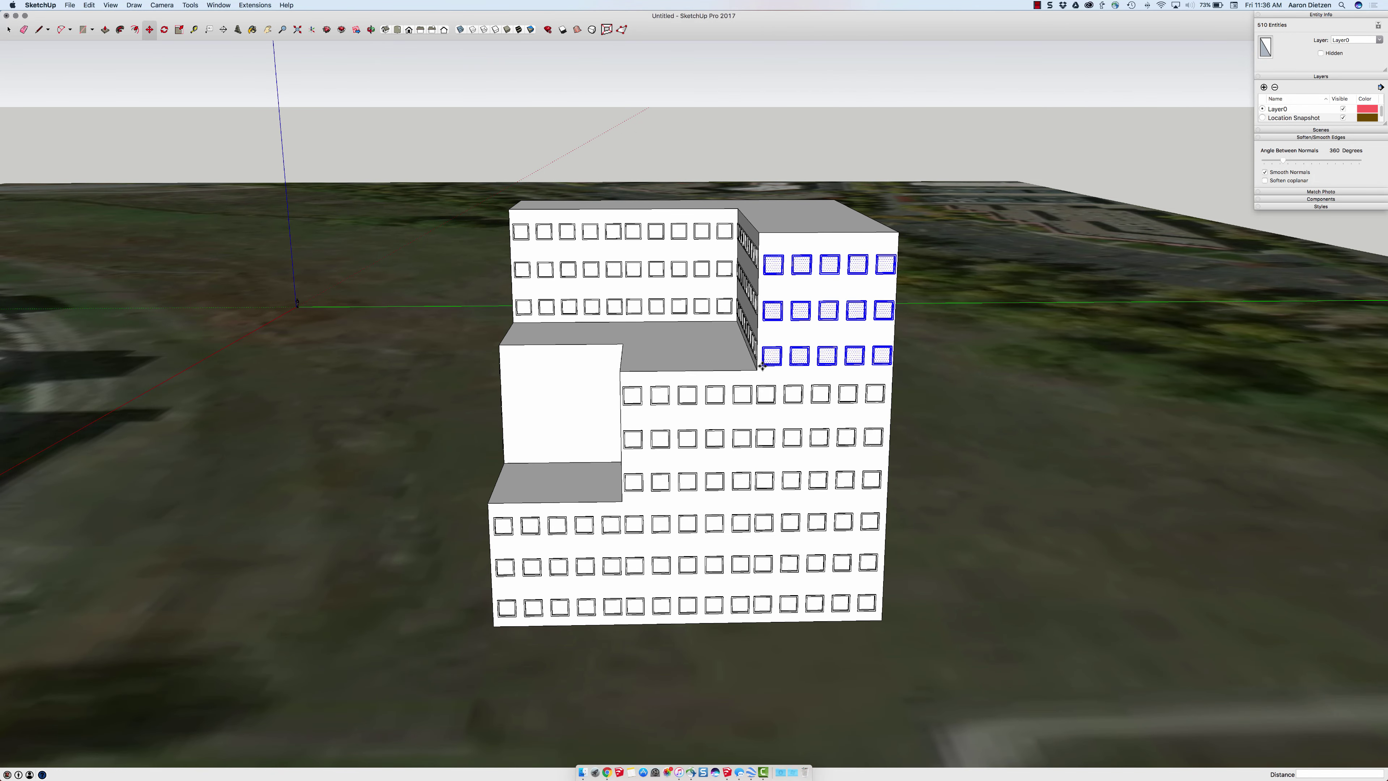
# Paste the five-column window block onto both walls of the lower recess and the top tier of the adjoining stepped facade.
pyautogui.moveTo(782, 383); pyautogui.dragTo(1115, 369, button='middle')
pyautogui.press('super+v')
pyautogui.click(571, 515)
pyautogui.moveTo(571, 515); pyautogui.dragTo(291, 542, button='middle')
pyautogui.press('super+v')
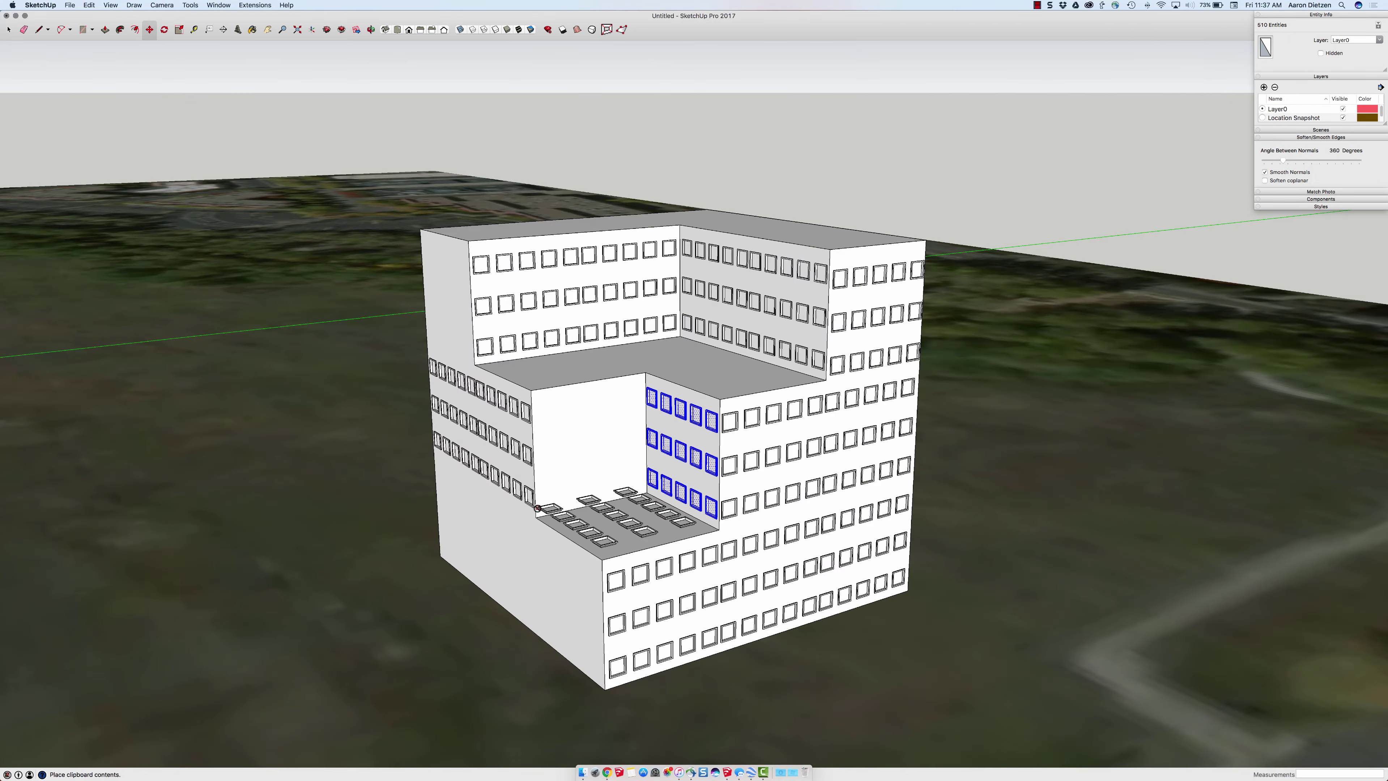
pyautogui.click(541, 504)
pyautogui.press('super+v')
pyautogui.moveTo(539, 481); pyautogui.dragTo(853, 525, button='middle')
pyautogui.scroll(2, 475, 432)
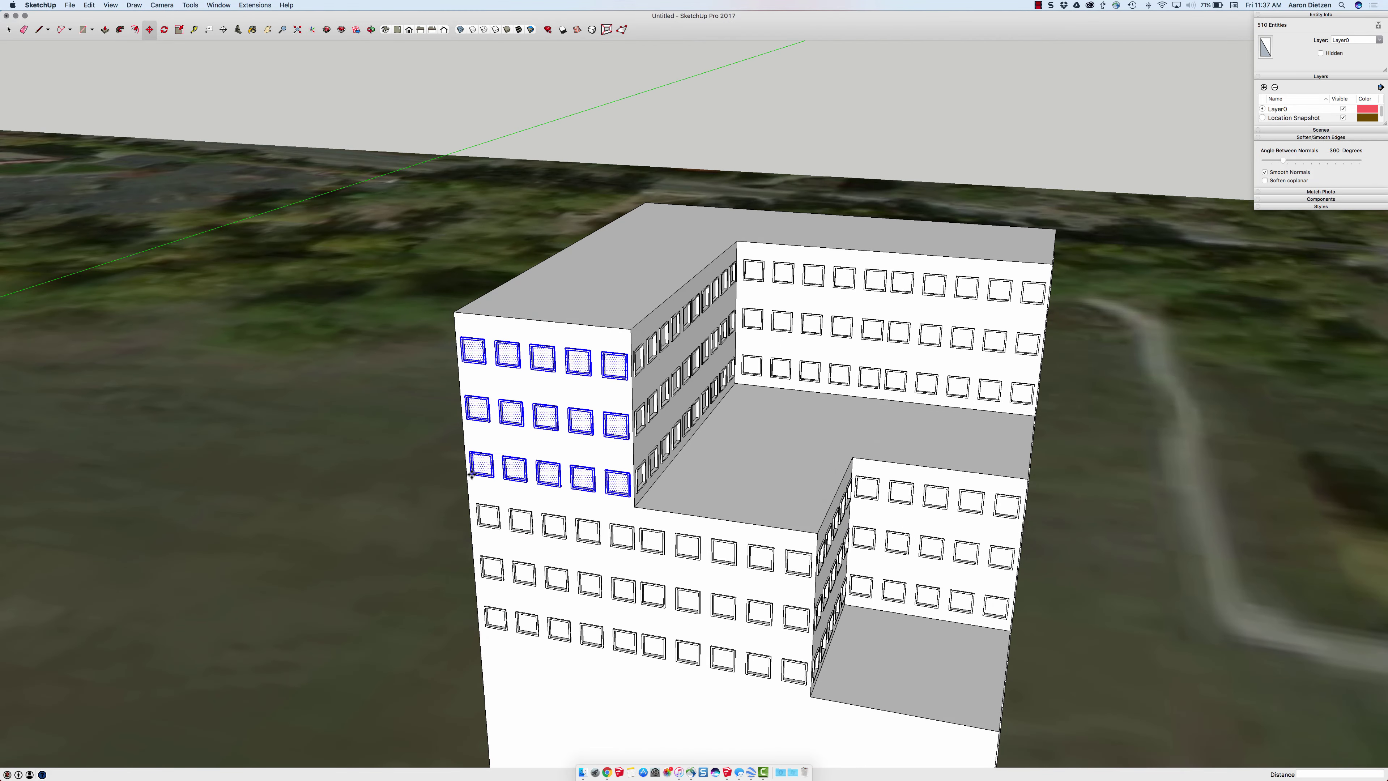
pyautogui.moveTo(474, 475); pyautogui.dragTo(601, 492, button='middle')
# Place a window block on that facade's bottom tier, copy it about 66' to the far end, and divide the spacing by 2.
pyautogui.click(654, 653)
pyautogui.click(700, 575)
pyautogui.press('alt')
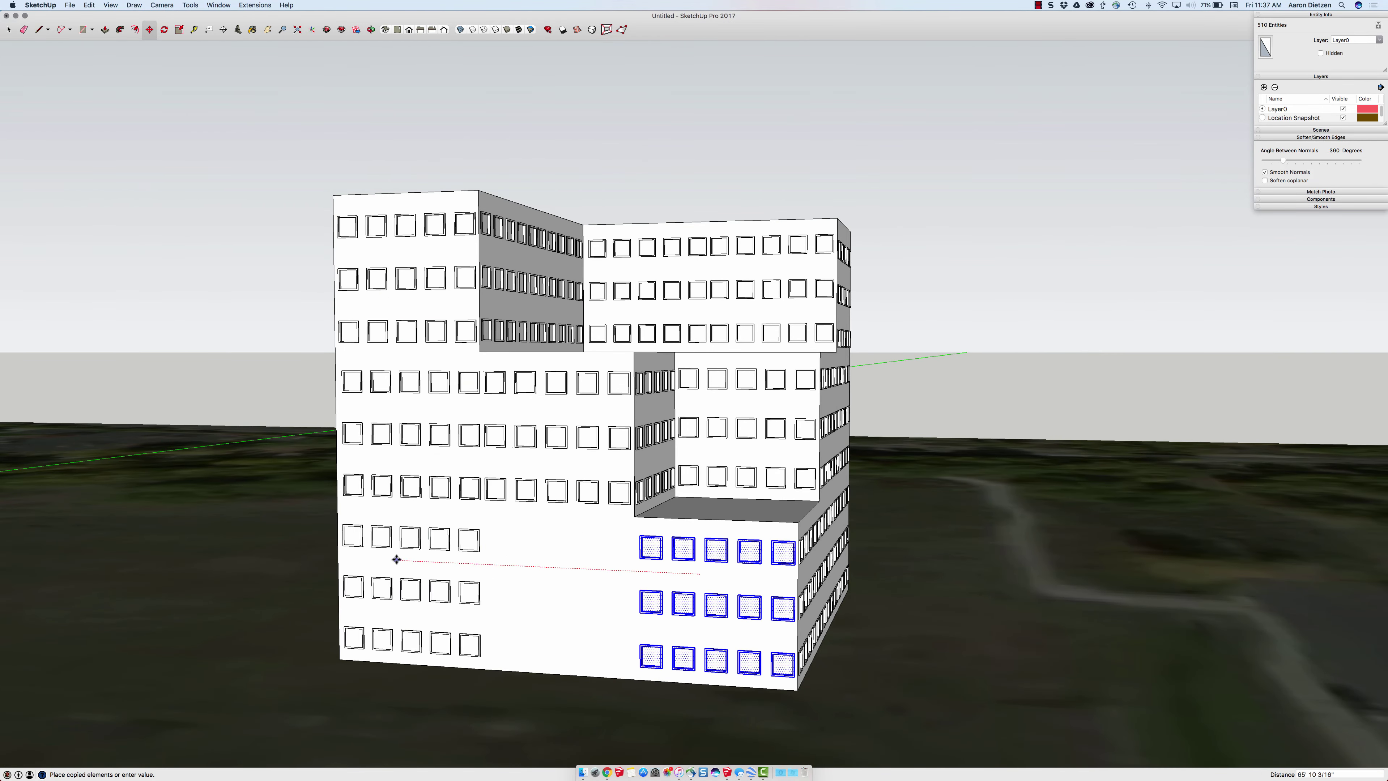
pyautogui.click(395, 559)
pyautogui.write('/2')
pyautogui.press('Return')
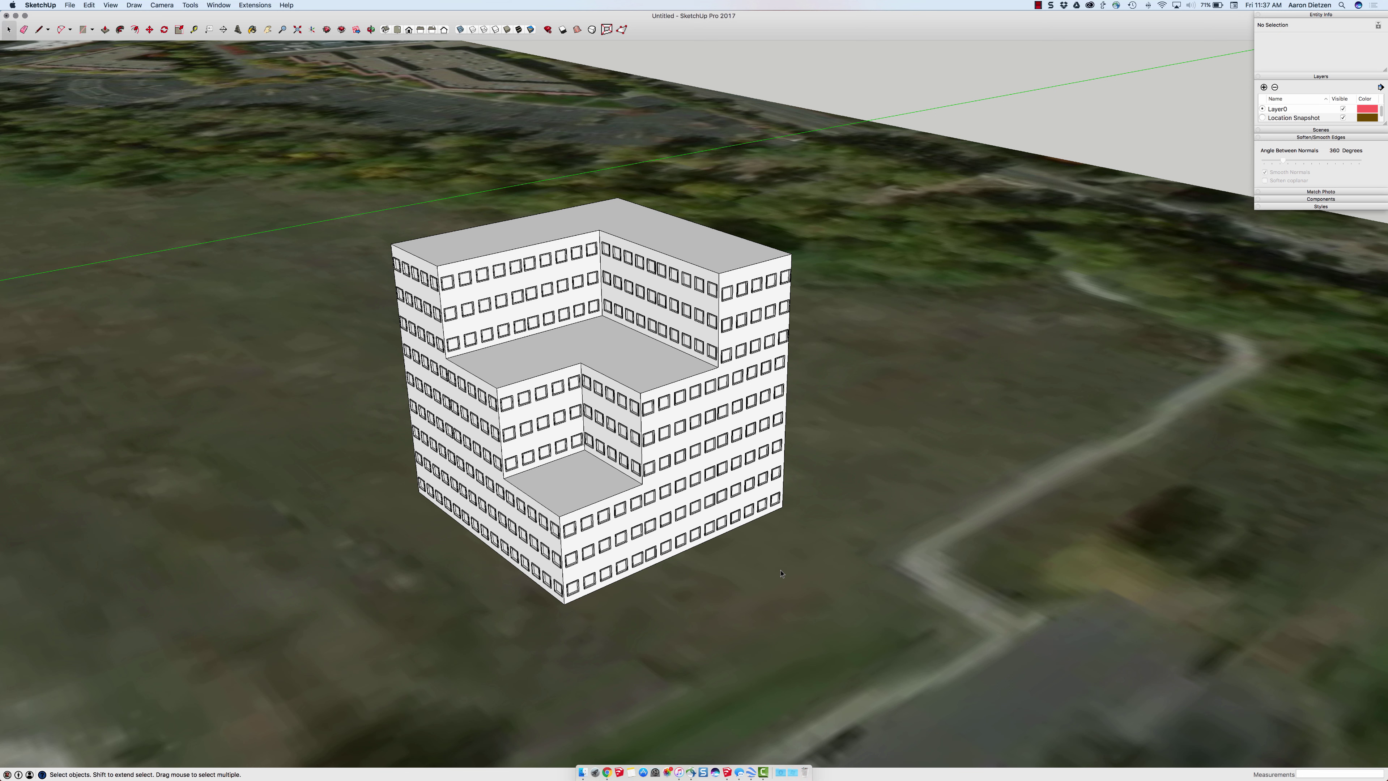
# Export the 3D model to the Desktop as a Google Earth file (*.kmz) named SUHQ, replacing the existing file.
pyautogui.click(73, 6)
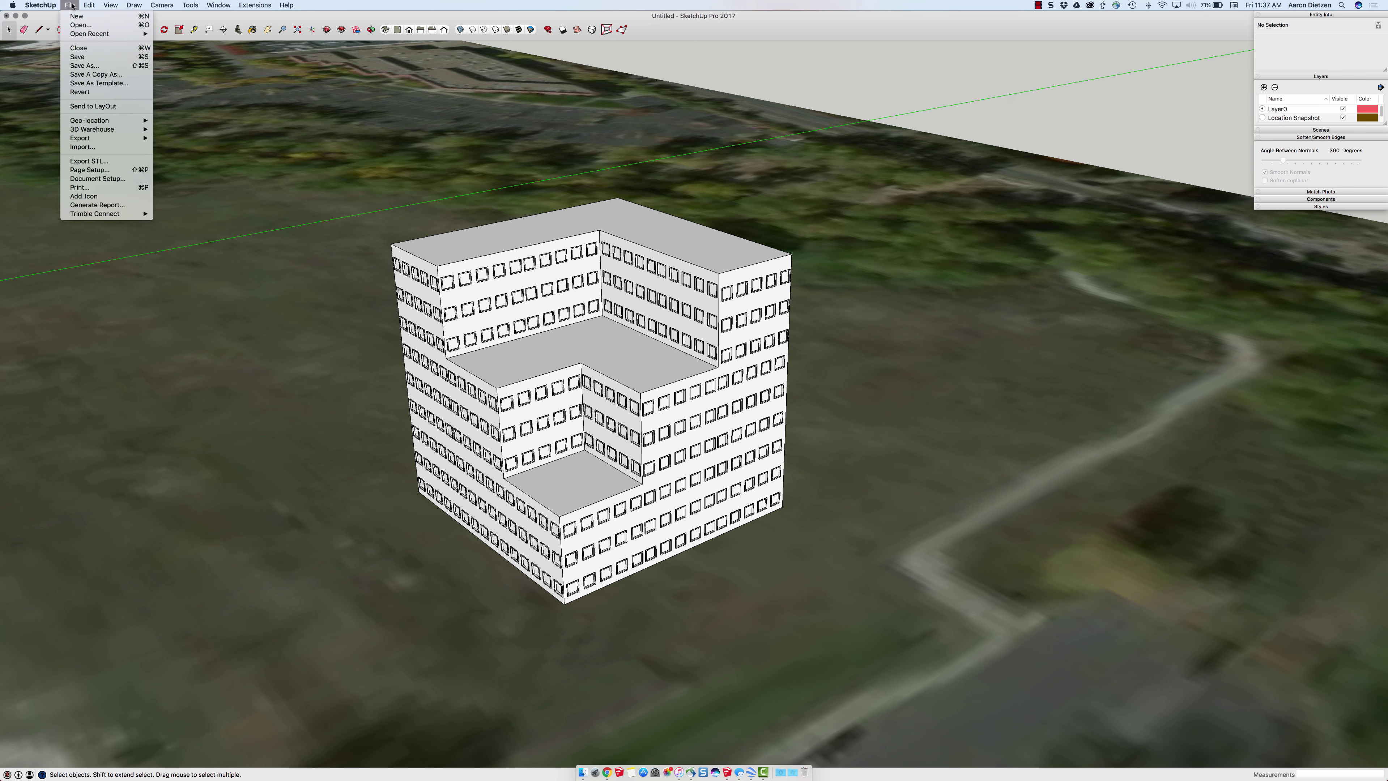
pyautogui.moveTo(107, 139)
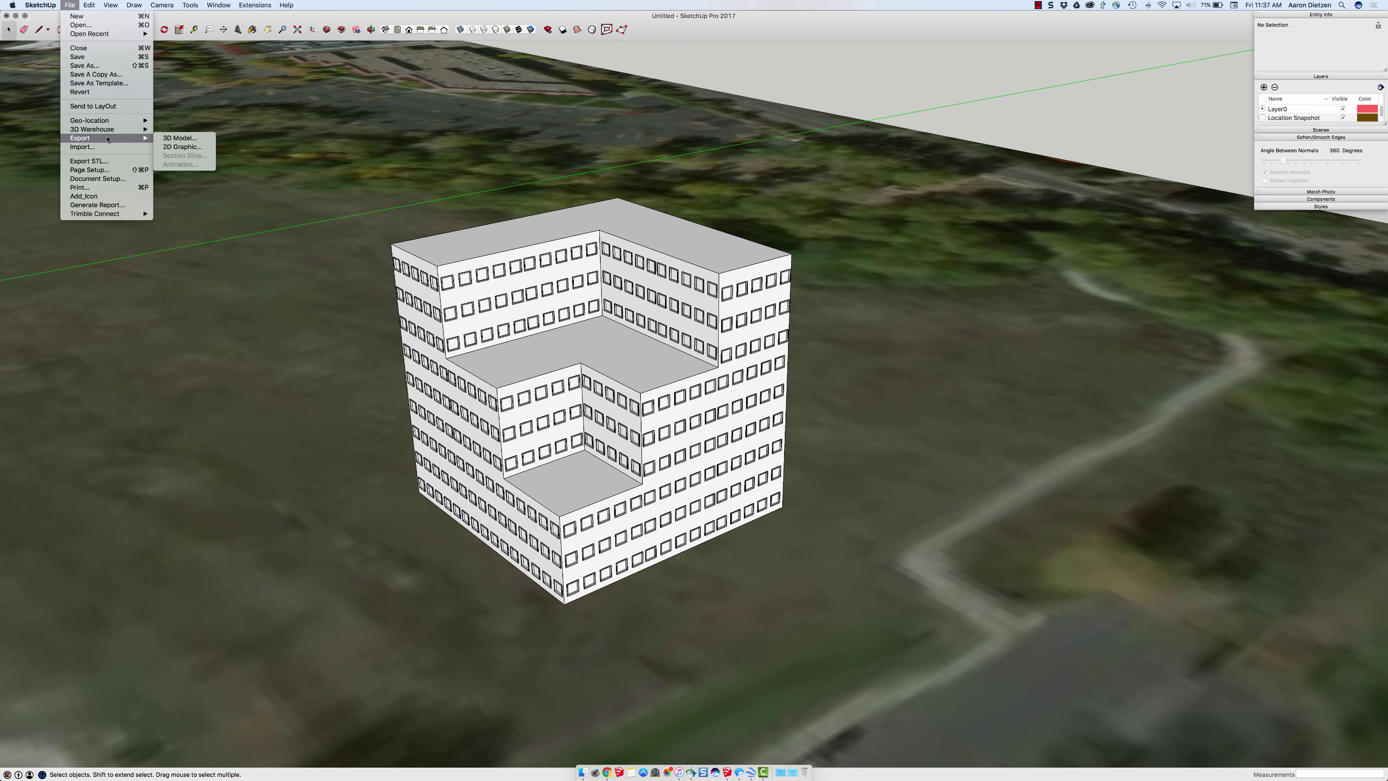
pyautogui.click(172, 138)
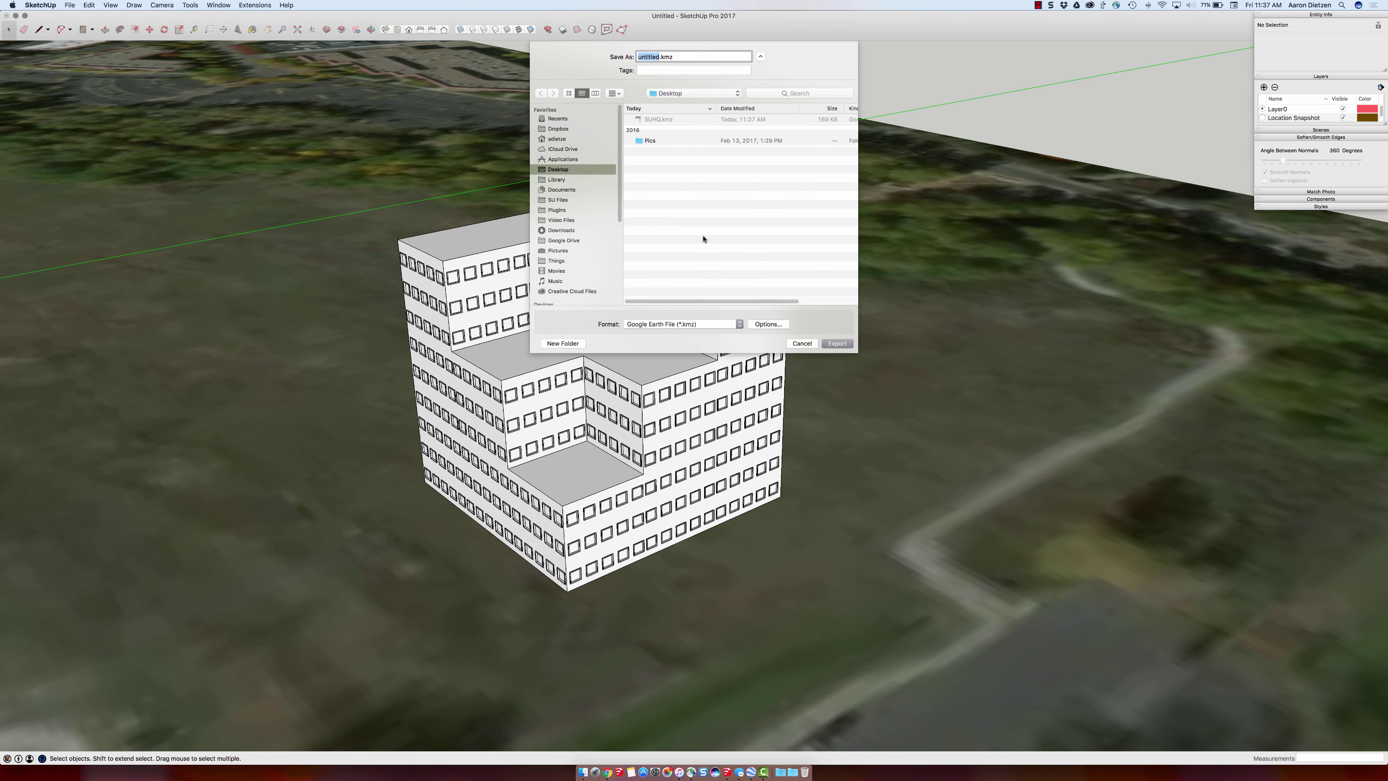
pyautogui.click(681, 325)
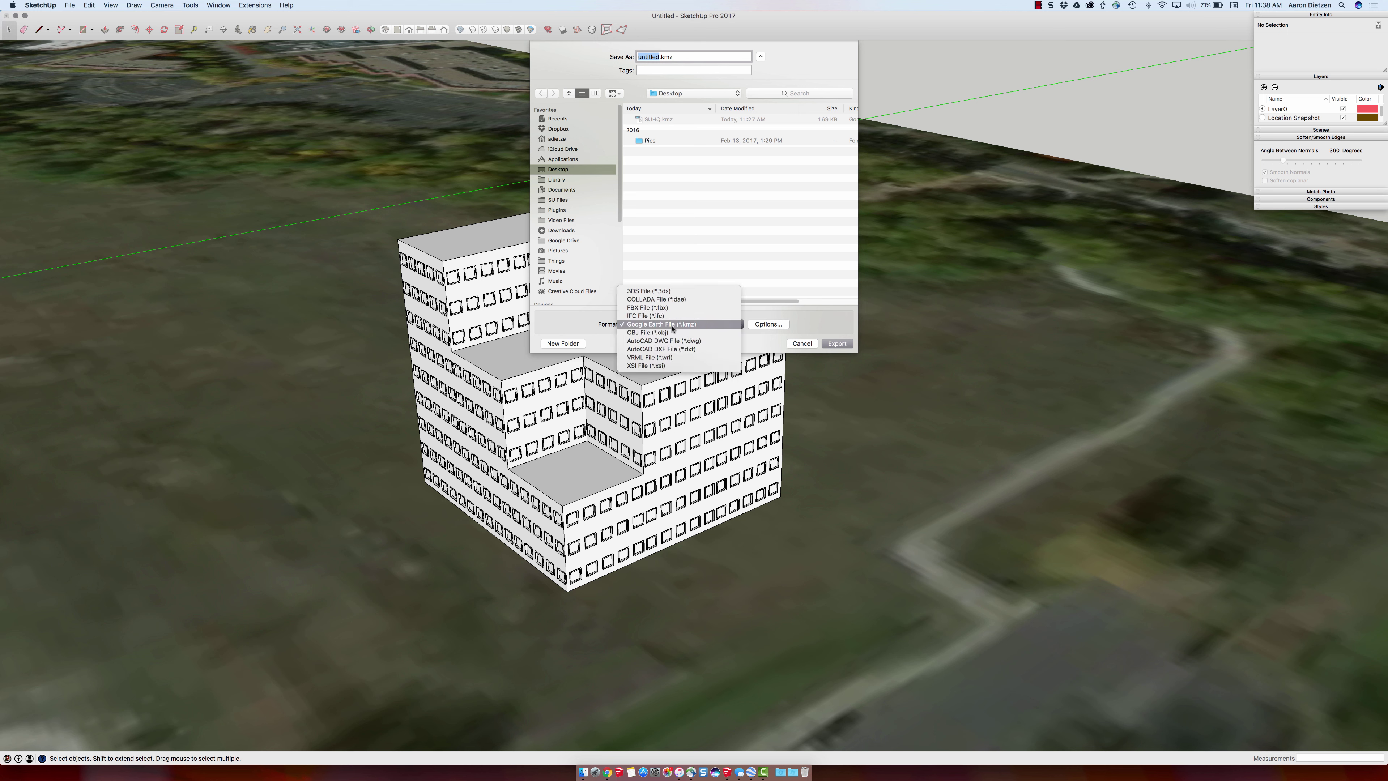
pyautogui.click(672, 326)
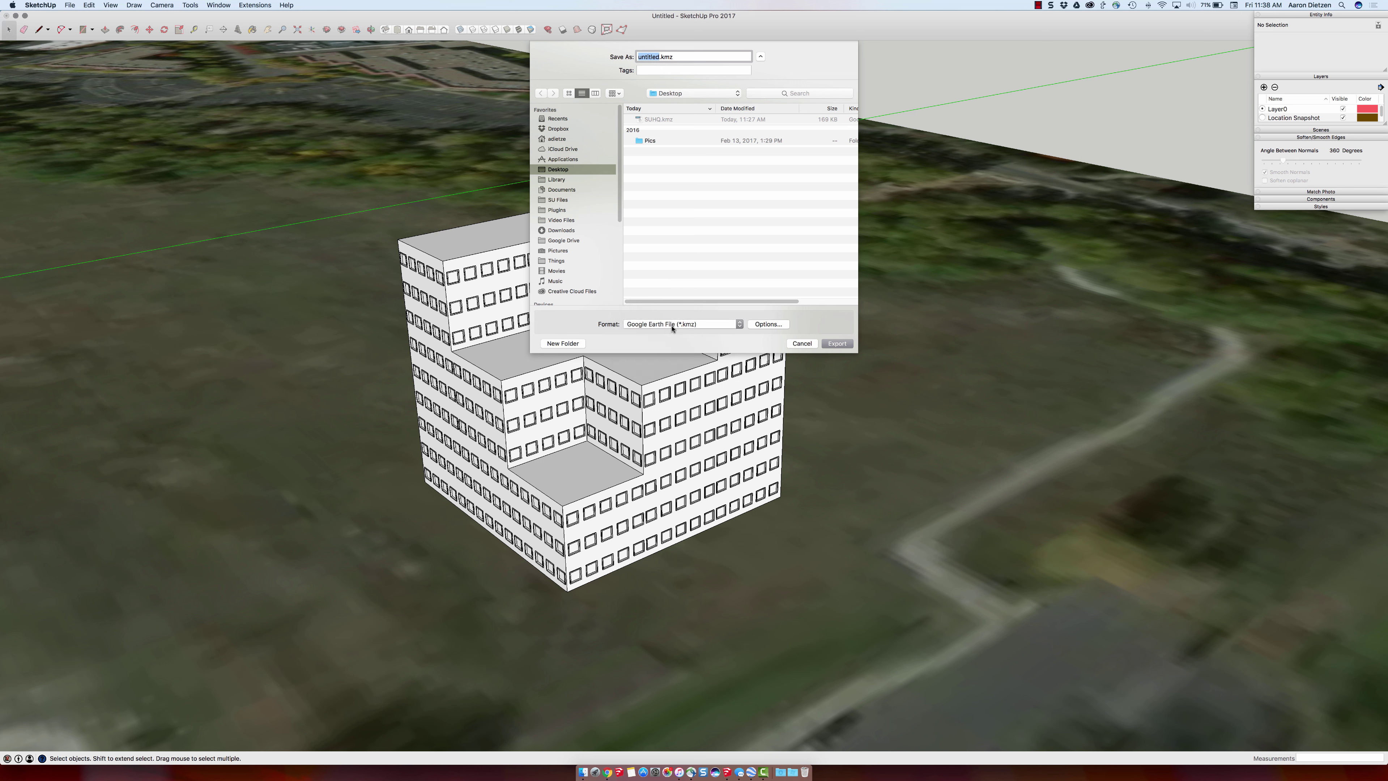
pyautogui.write('SUHQ')
pyautogui.click(836, 344)
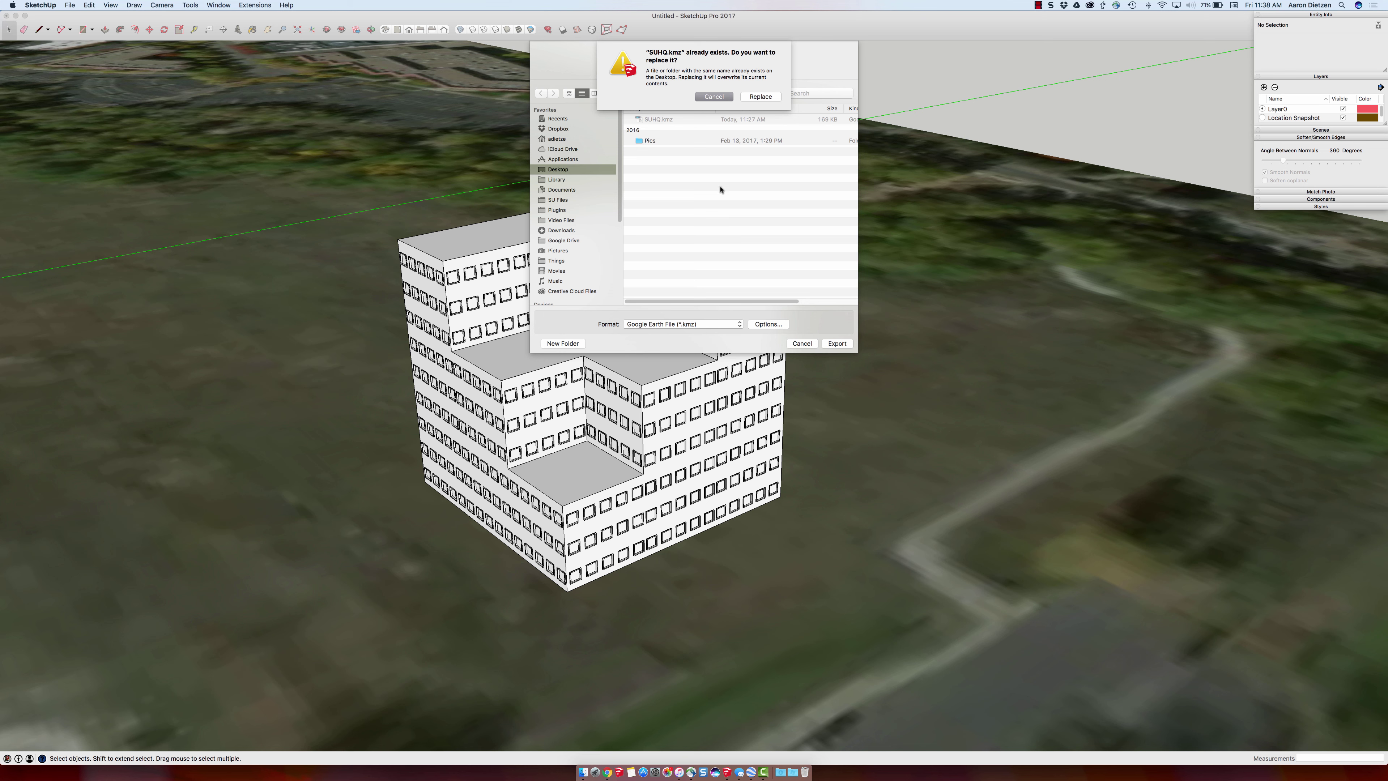
pyautogui.click(759, 97)
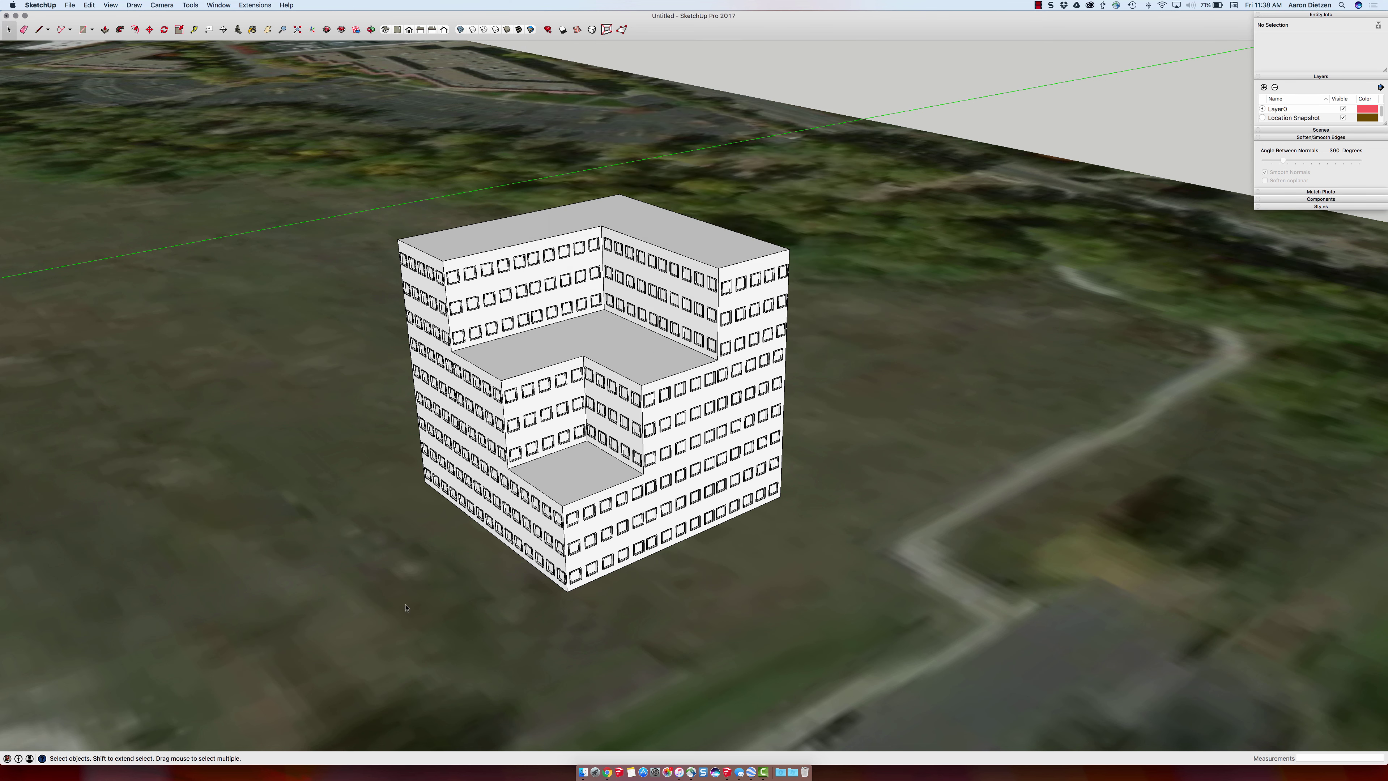
# Switch to Google Earth, search for "Boulder, co", and find the open green field northeast of the Highway 157 and Arapahoe Ave interchange.
pyautogui.click(751, 772)
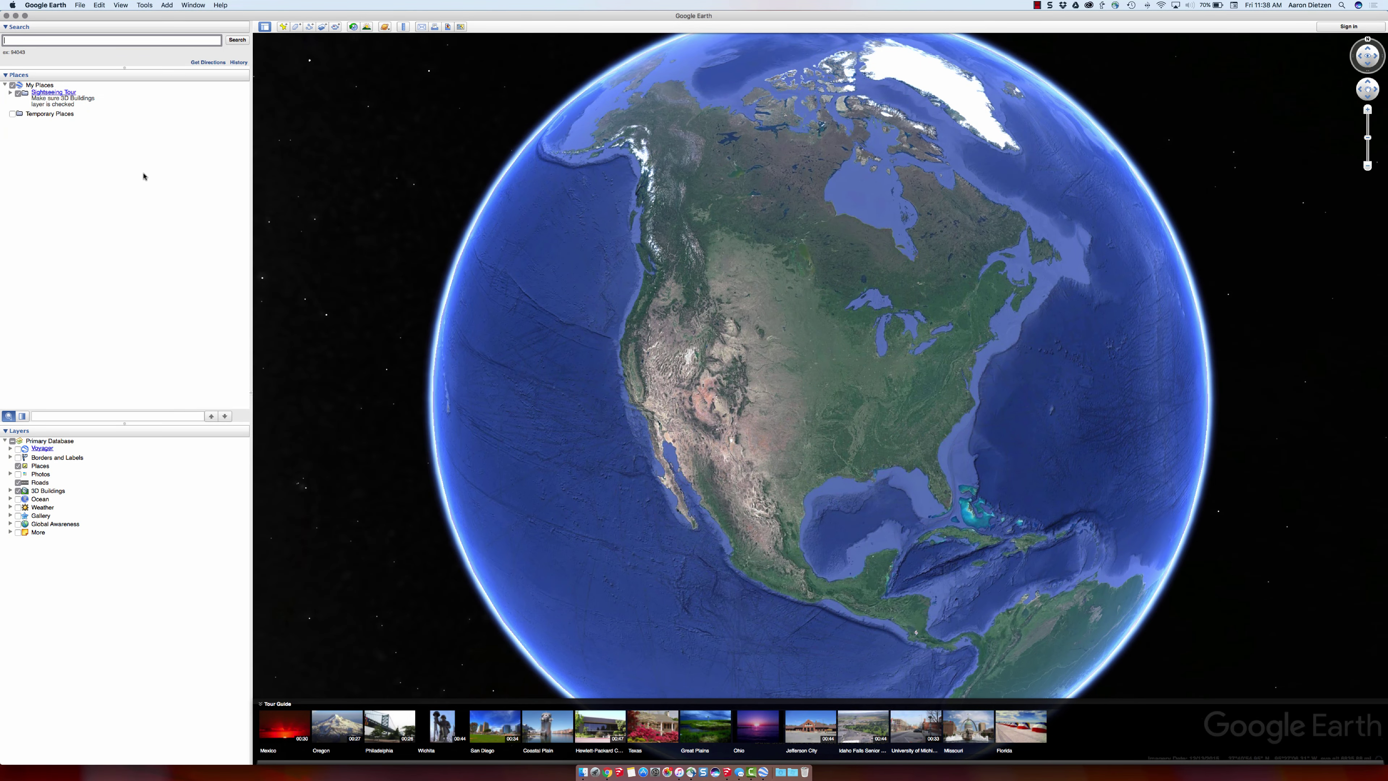
pyautogui.click(69, 43)
pyautogui.write('Boulder, co')
pyautogui.press('Return')
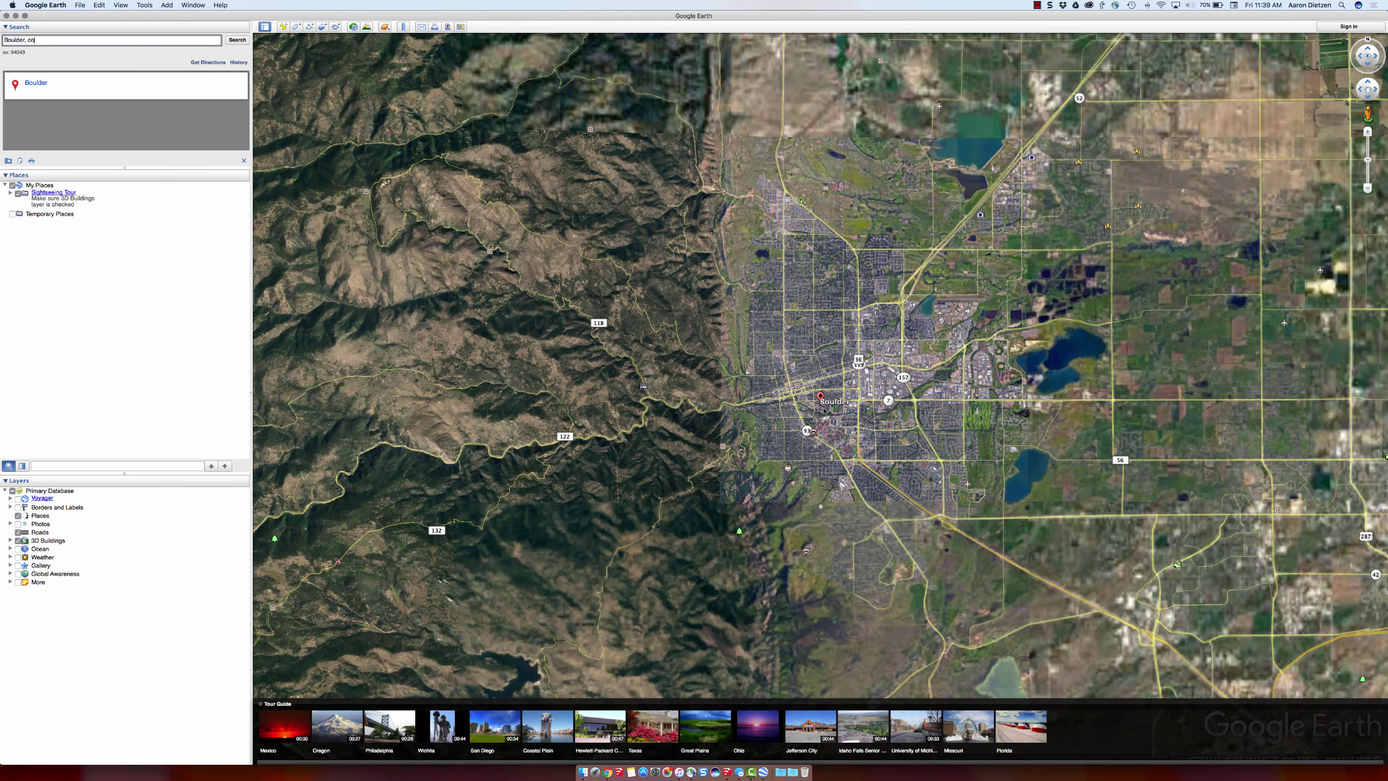
pyautogui.scroll(1, 816, 409)
pyautogui.scroll(3, 825, 422)
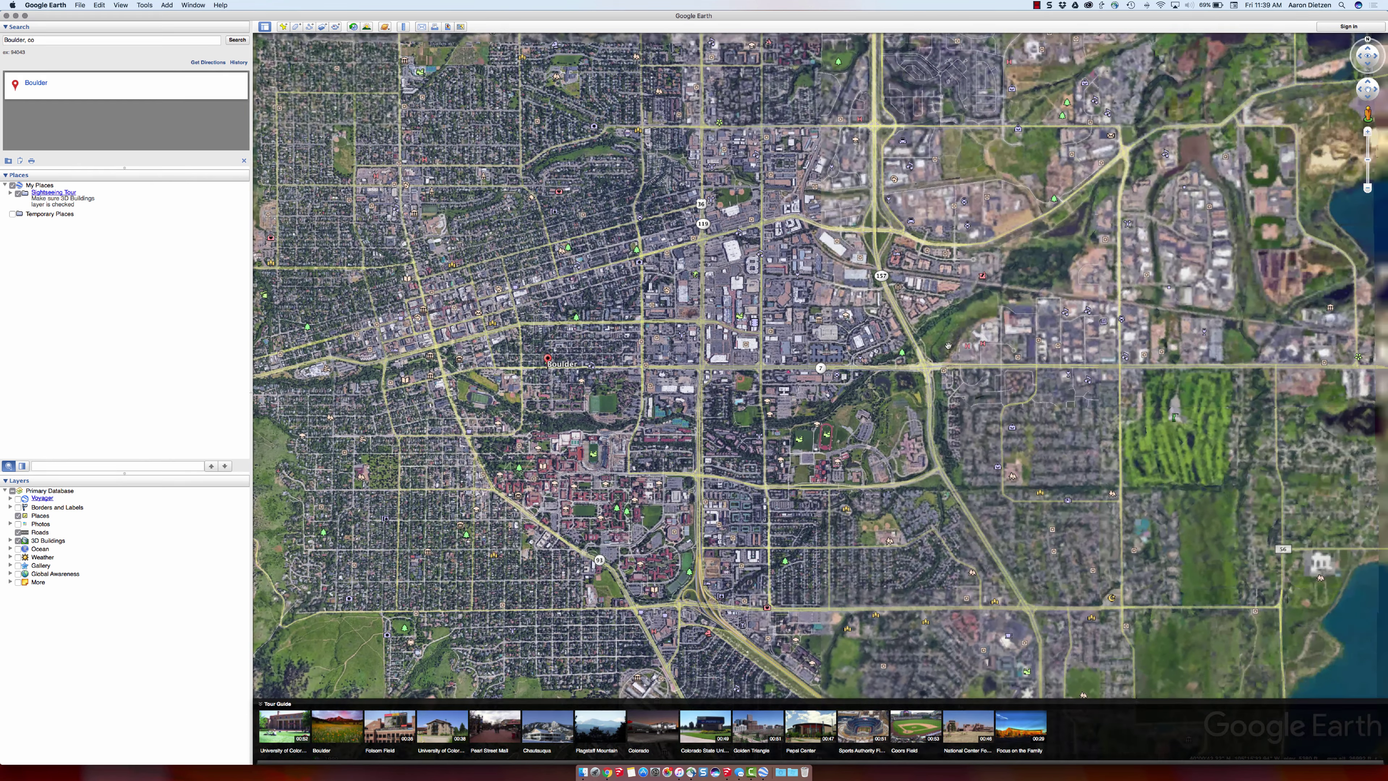
pyautogui.scroll(2, 946, 327)
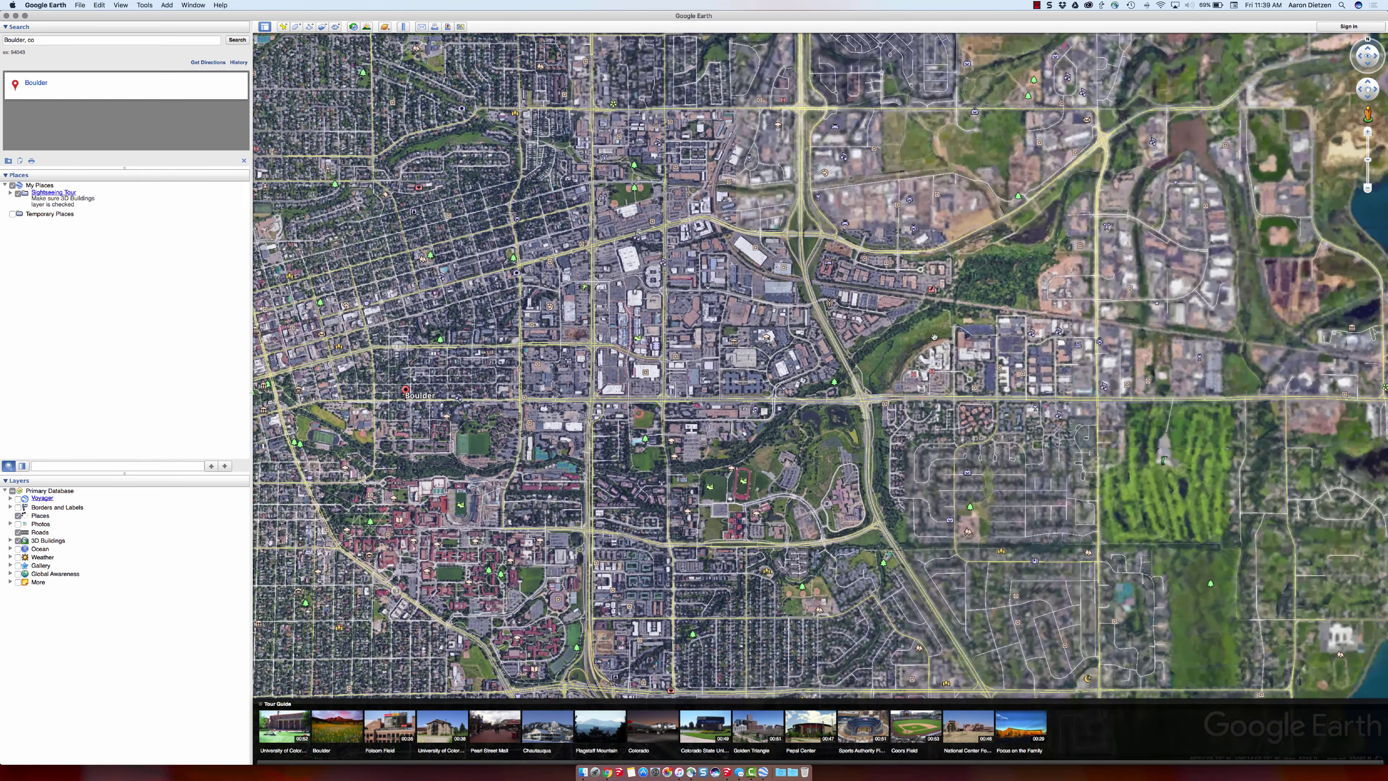
pyautogui.scroll(4, 853, 385)
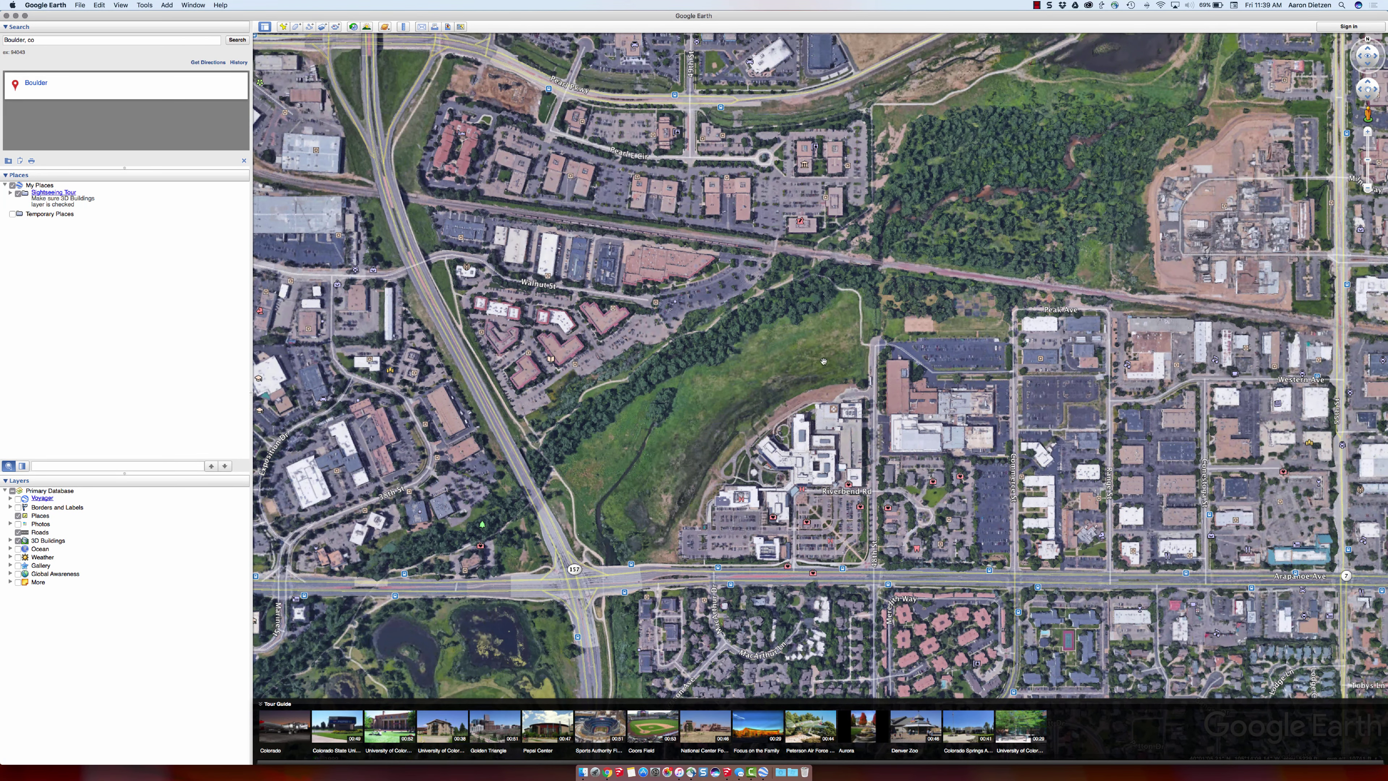
# Open the SUHQ.kmz file from the Desktop in Google Earth.
pyautogui.click(79, 5)
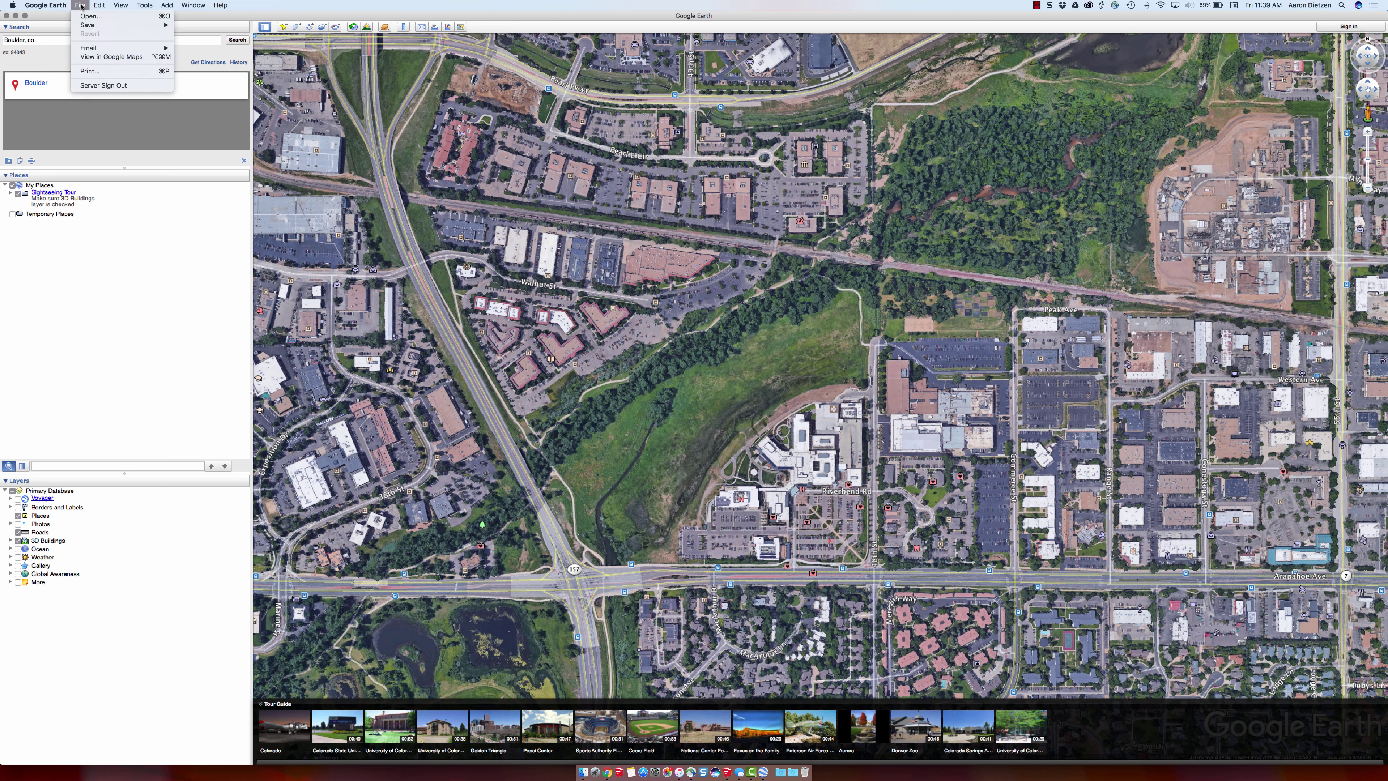
pyautogui.click(82, 22)
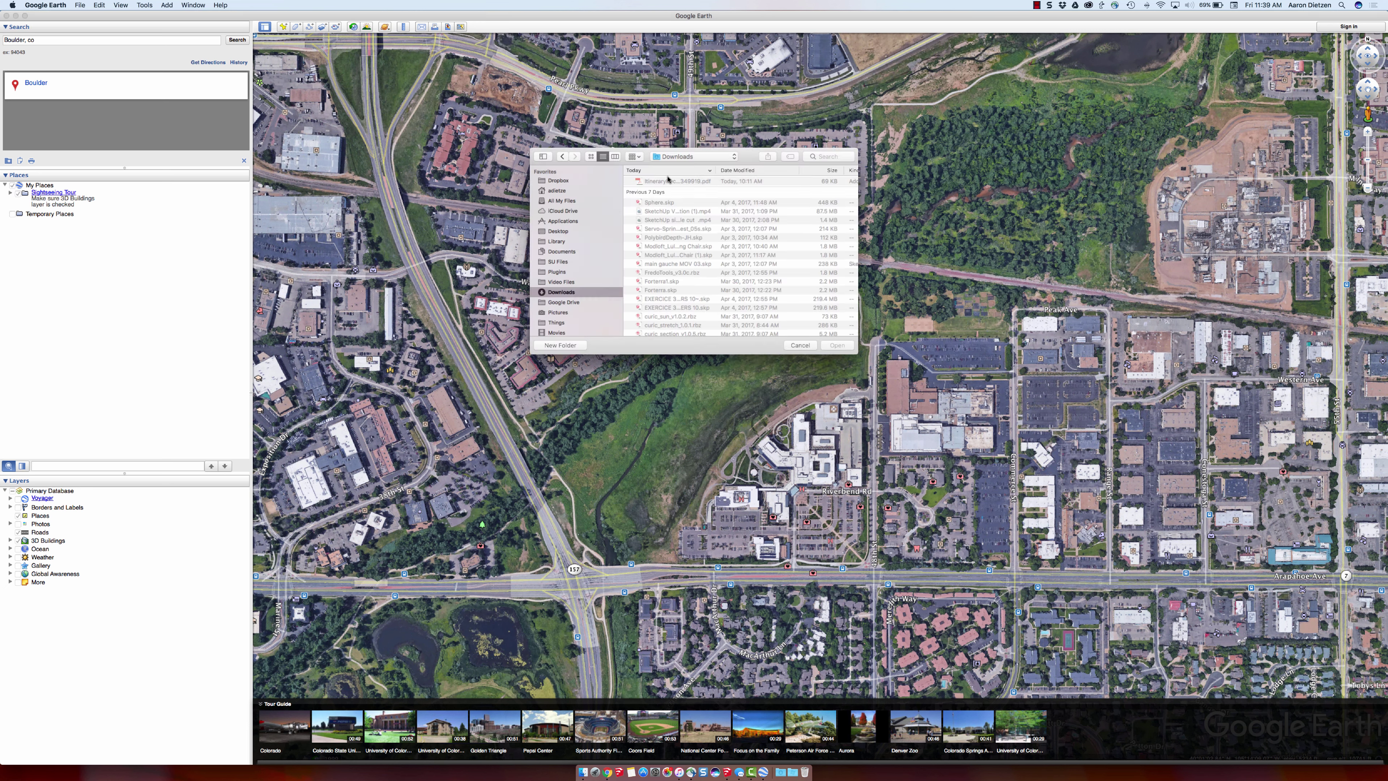
pyautogui.click(558, 232)
pyautogui.click(652, 182)
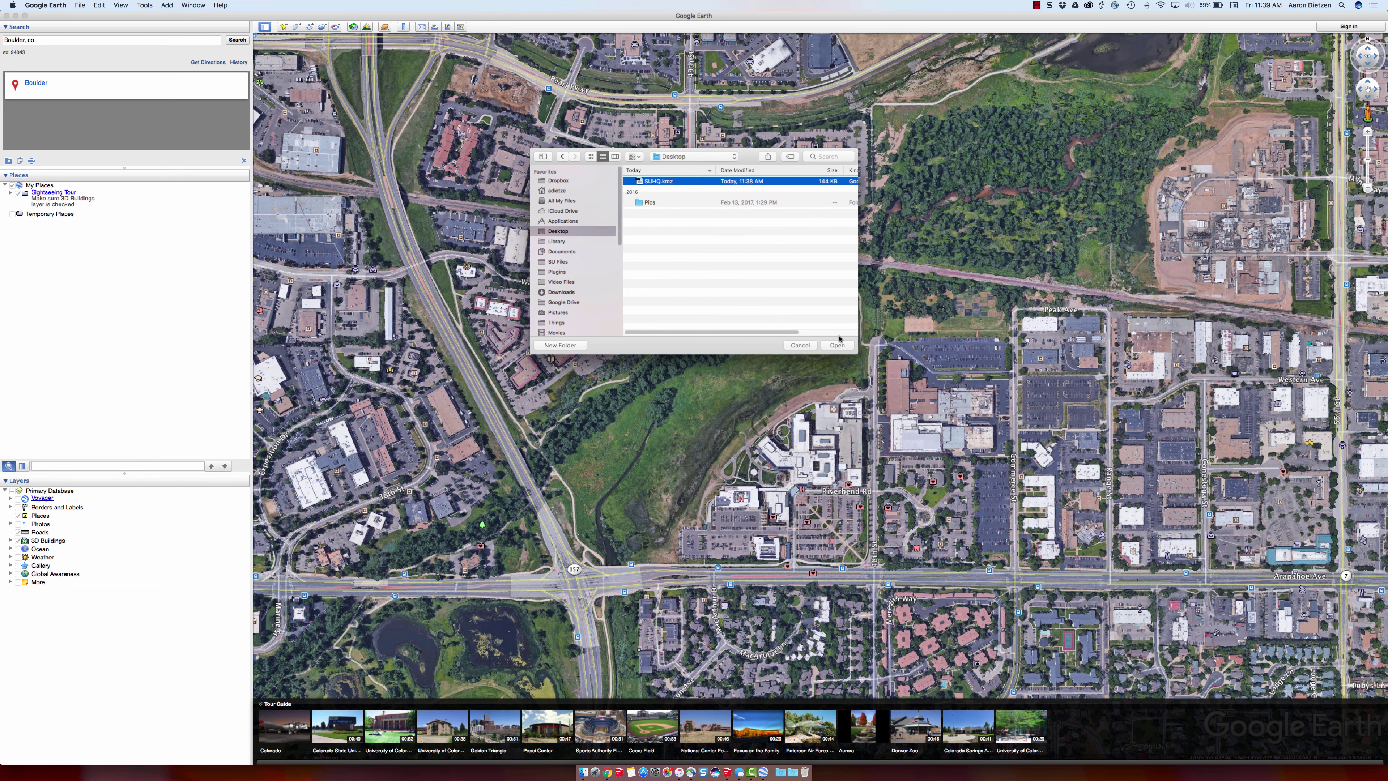
pyautogui.click(838, 346)
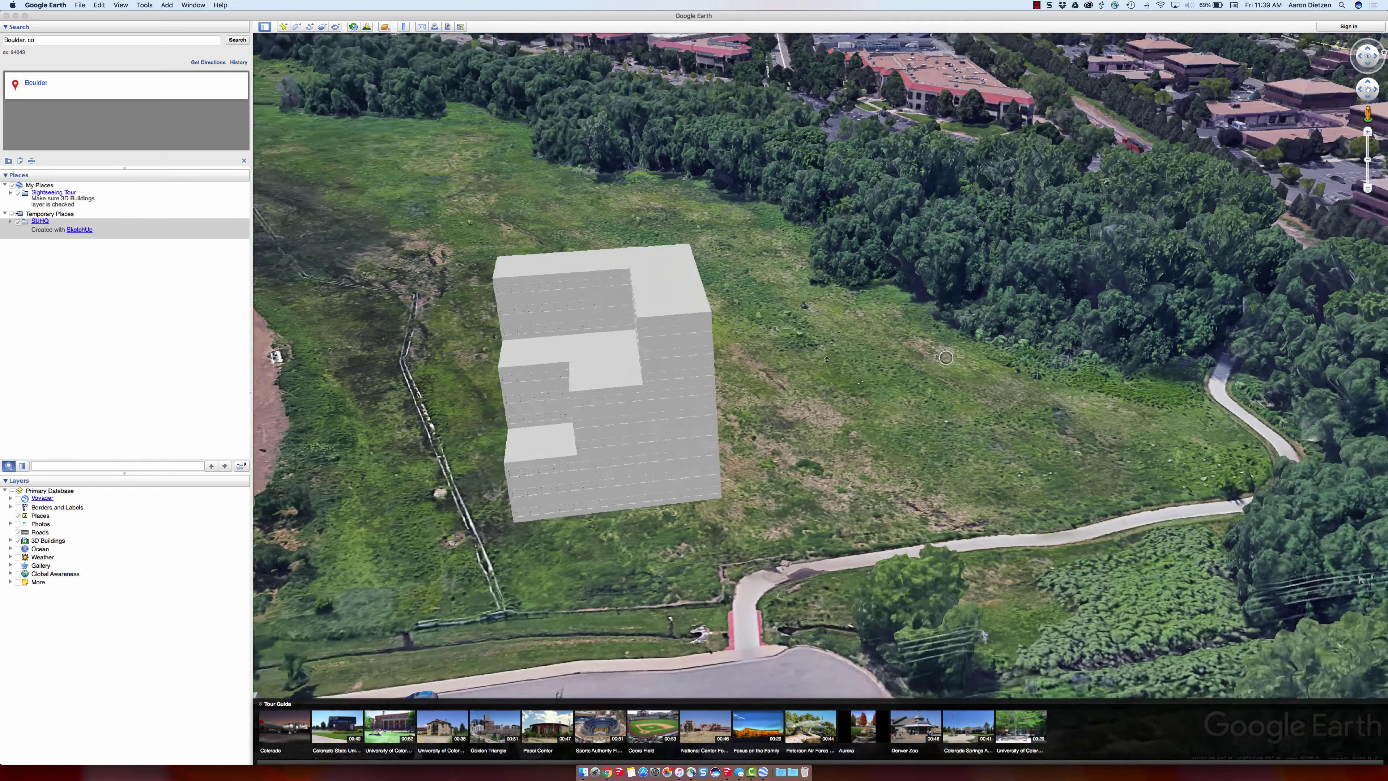
# Examine the imported building on its site from several angles and distances.
pyautogui.moveTo(825, 359); pyautogui.dragTo(890, 347, button='middle')
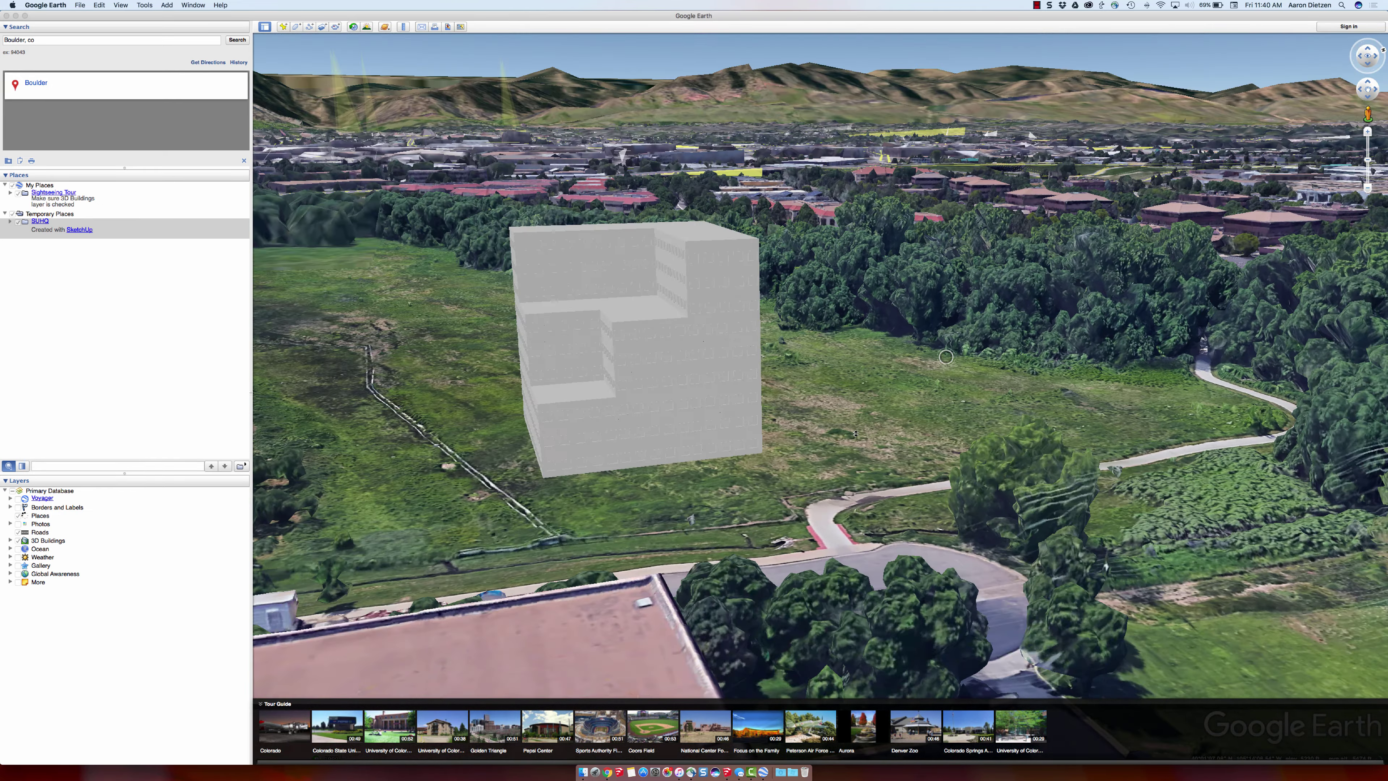
pyautogui.moveTo(856, 433)
pyautogui.mouseDown(button='middle')
pyautogui.moveTo(925, 445)
pyautogui.moveTo(918, 420)
pyautogui.mouseUp(button='middle')
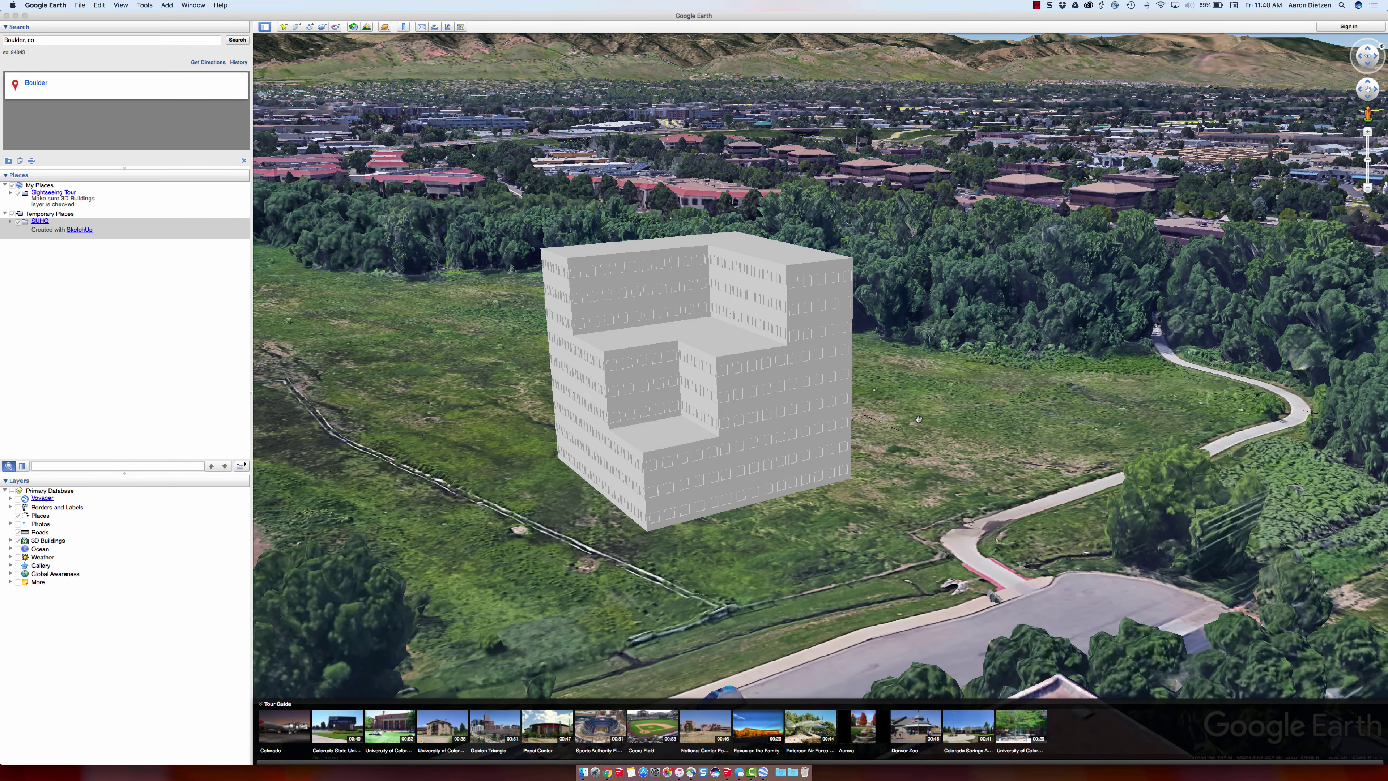
pyautogui.moveTo(912, 419); pyautogui.dragTo(860, 356, button='middle')
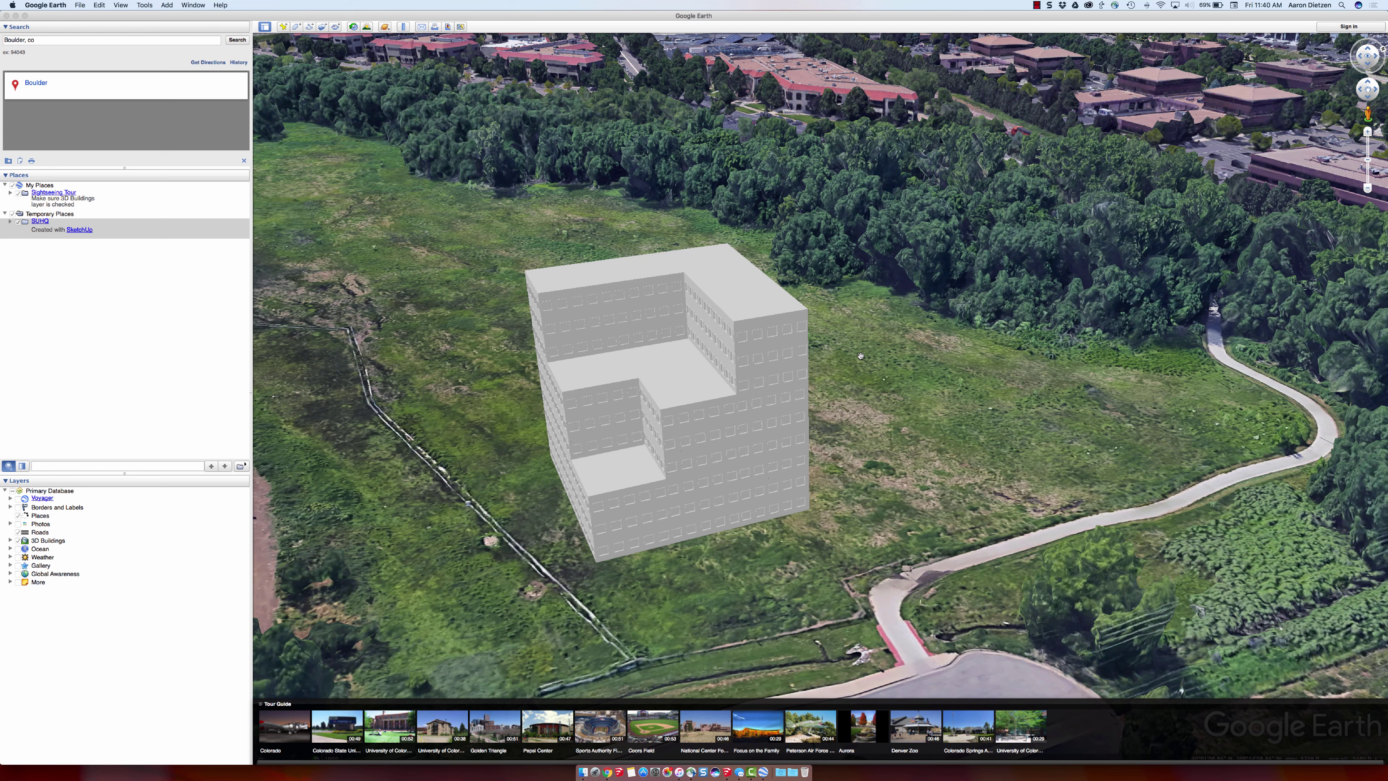
pyautogui.scroll(-5, 644, 429)
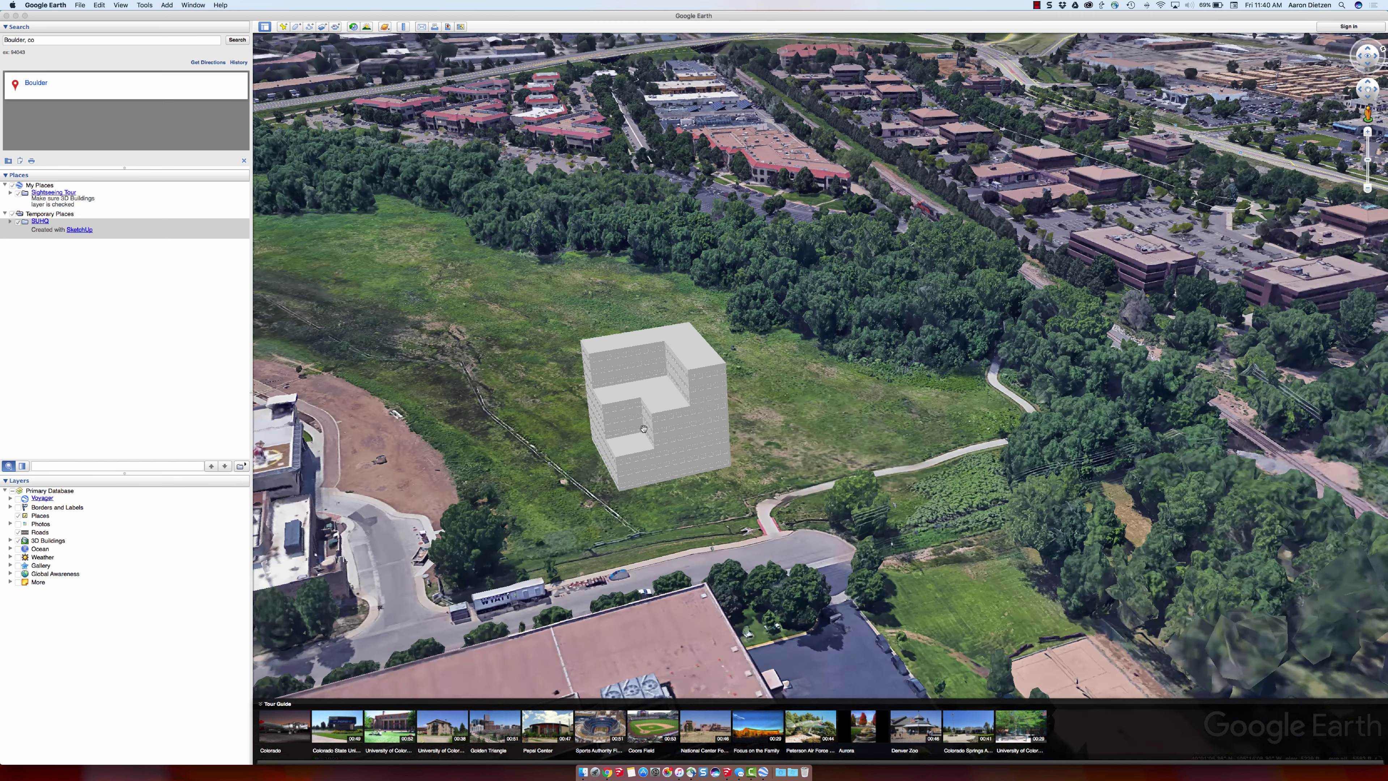
pyautogui.moveTo(551, 404); pyautogui.dragTo(539, 384, button='middle')
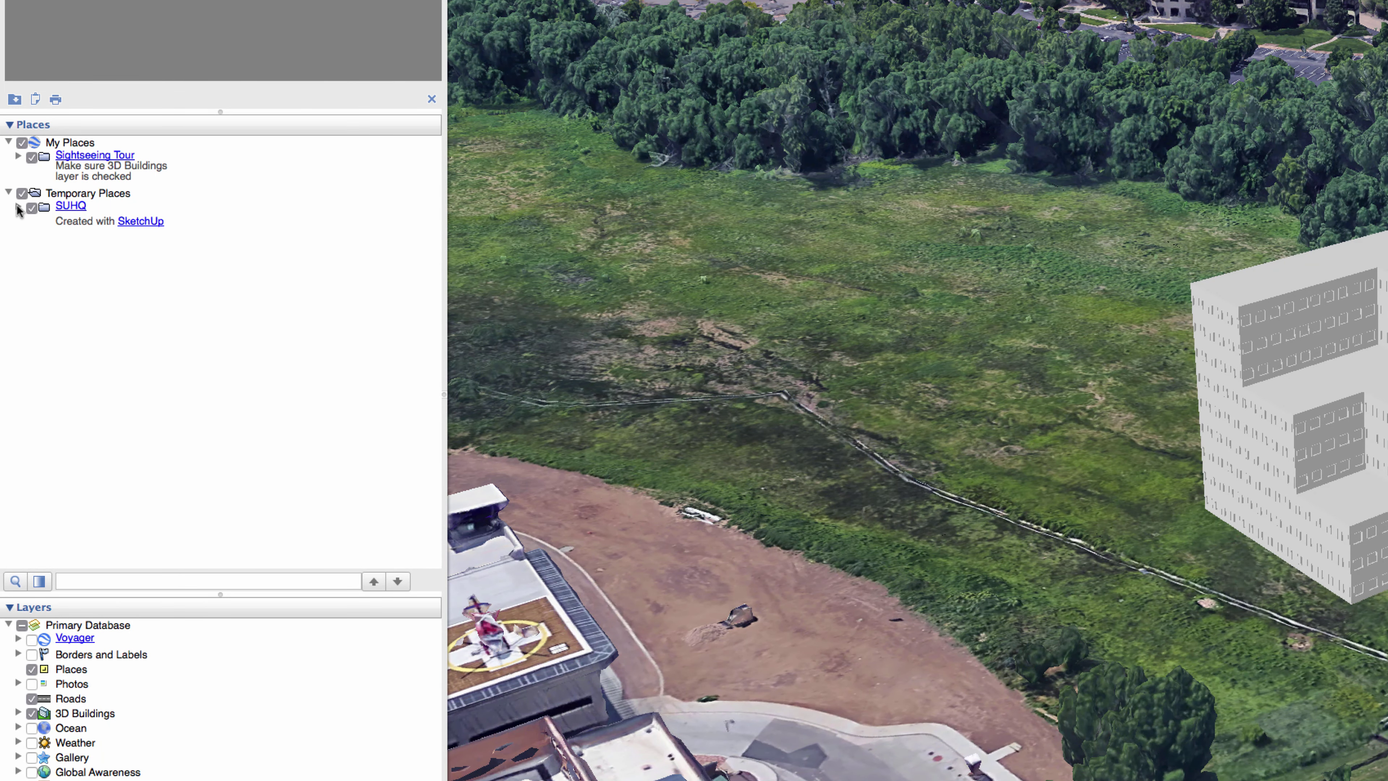
# Open the properties of the Model item inside SUHQ and move the building across the field to beside the curved path.
pyautogui.click(18, 207)
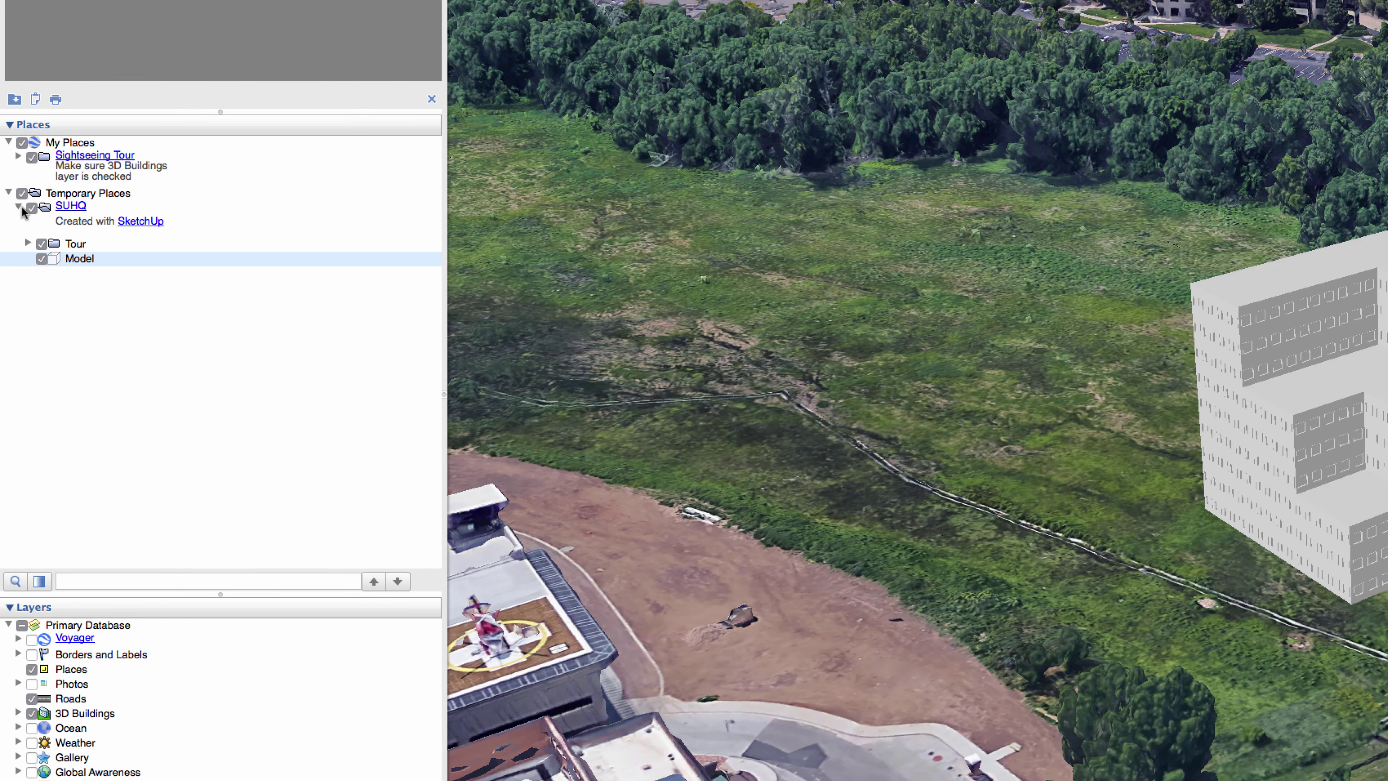
pyautogui.rightClick(77, 260)
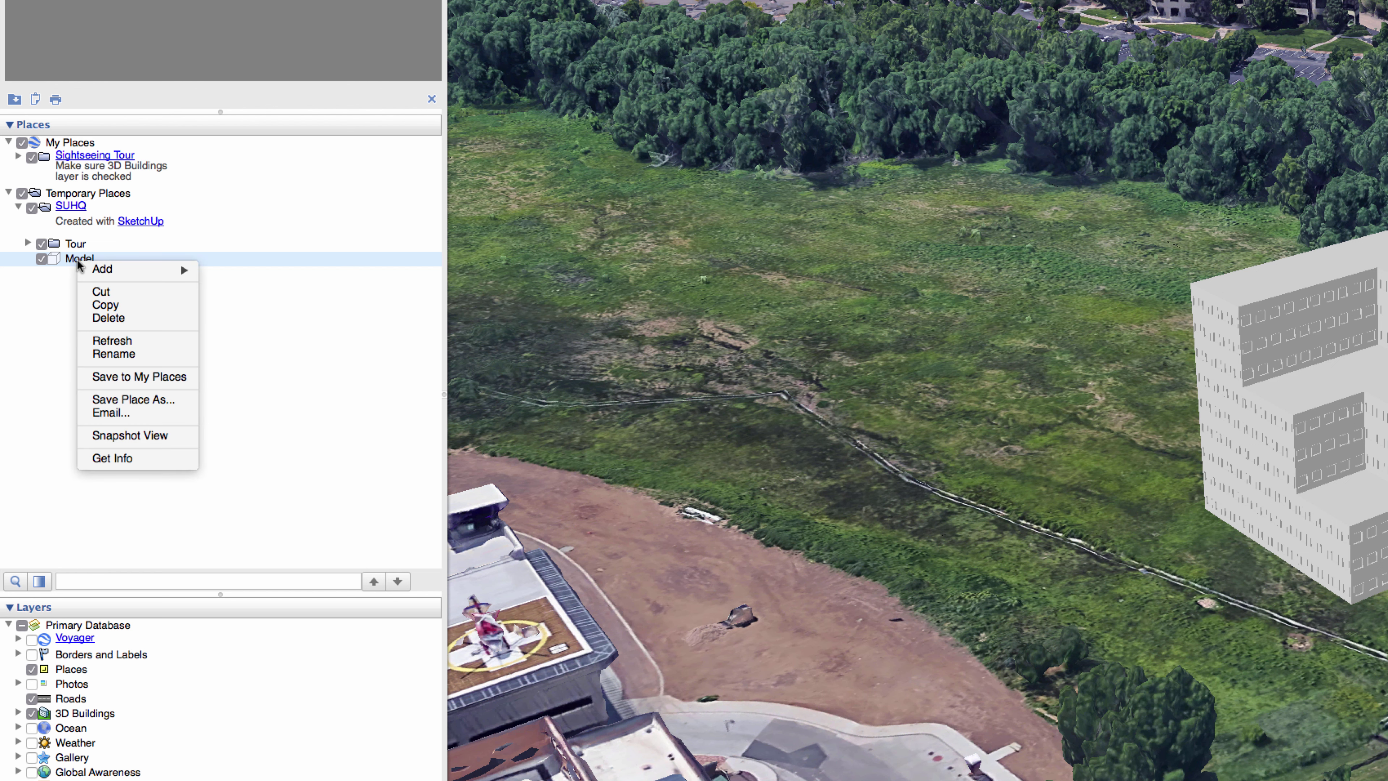
pyautogui.click(129, 461)
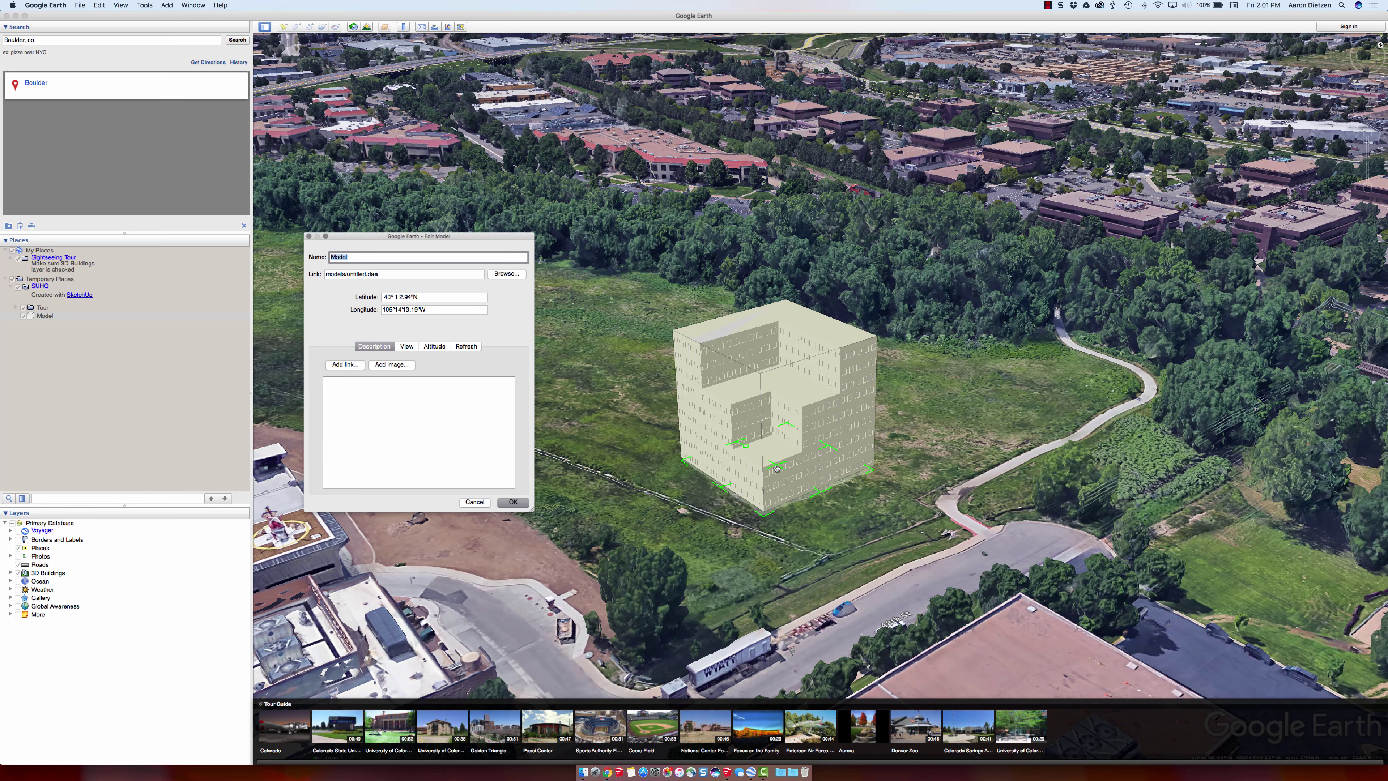
pyautogui.moveTo(776, 468); pyautogui.dragTo(937, 444)
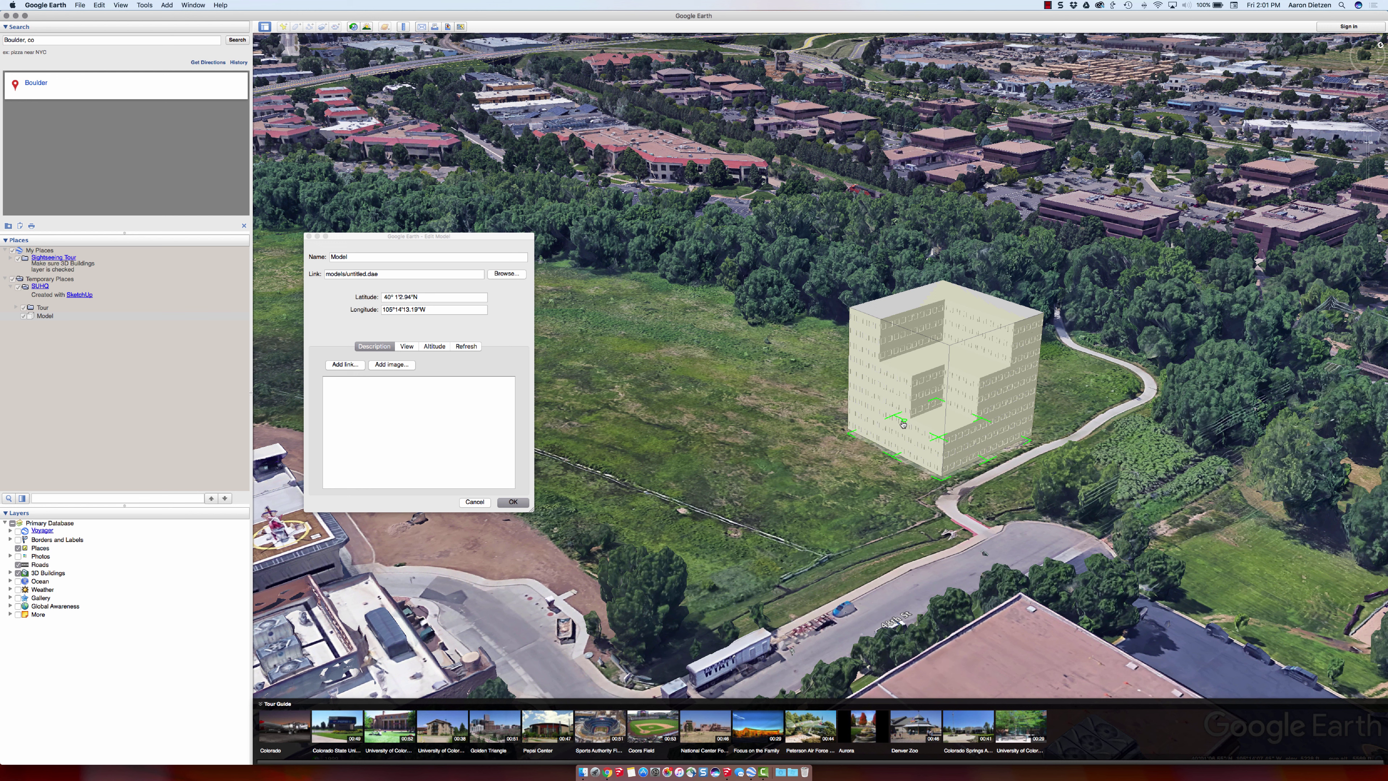
pyautogui.moveTo(904, 423); pyautogui.dragTo(901, 421)
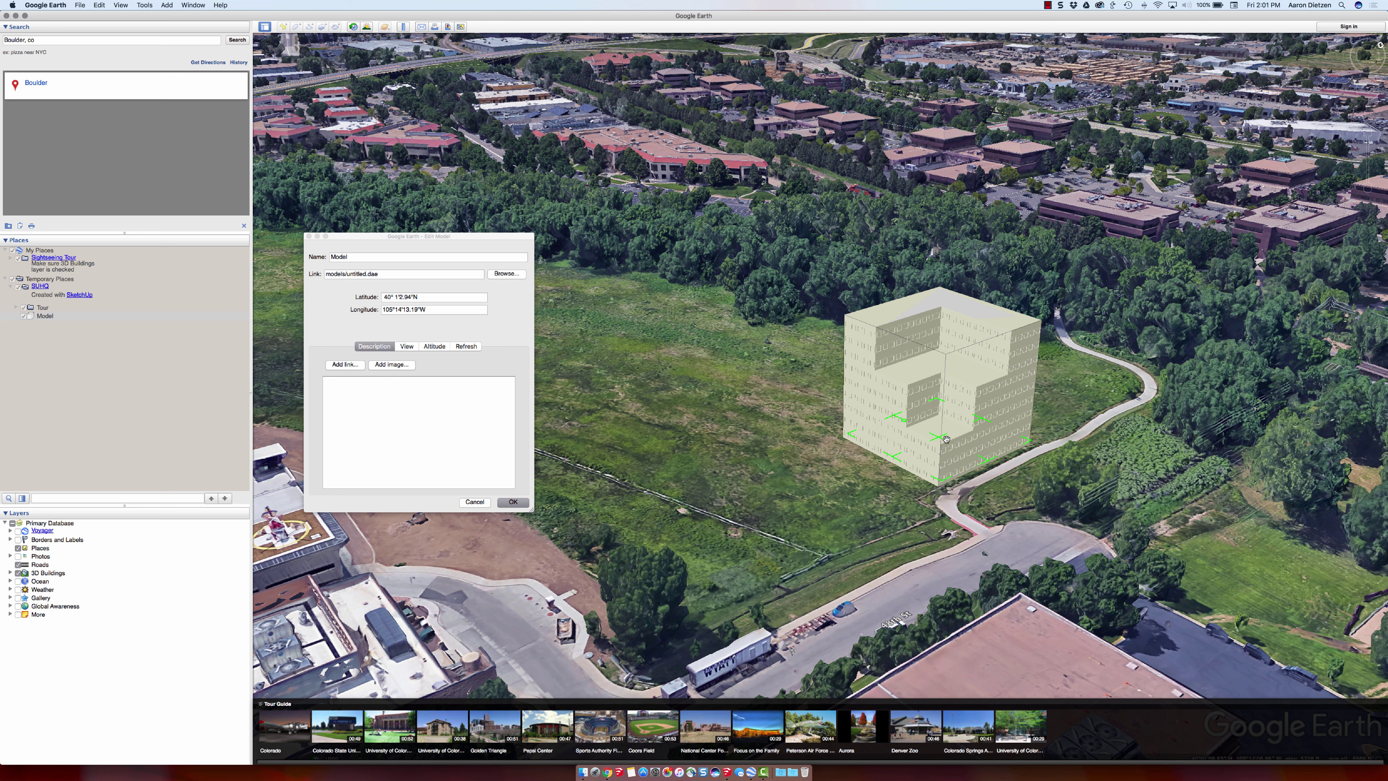
pyautogui.moveTo(938, 441); pyautogui.dragTo(945, 438)
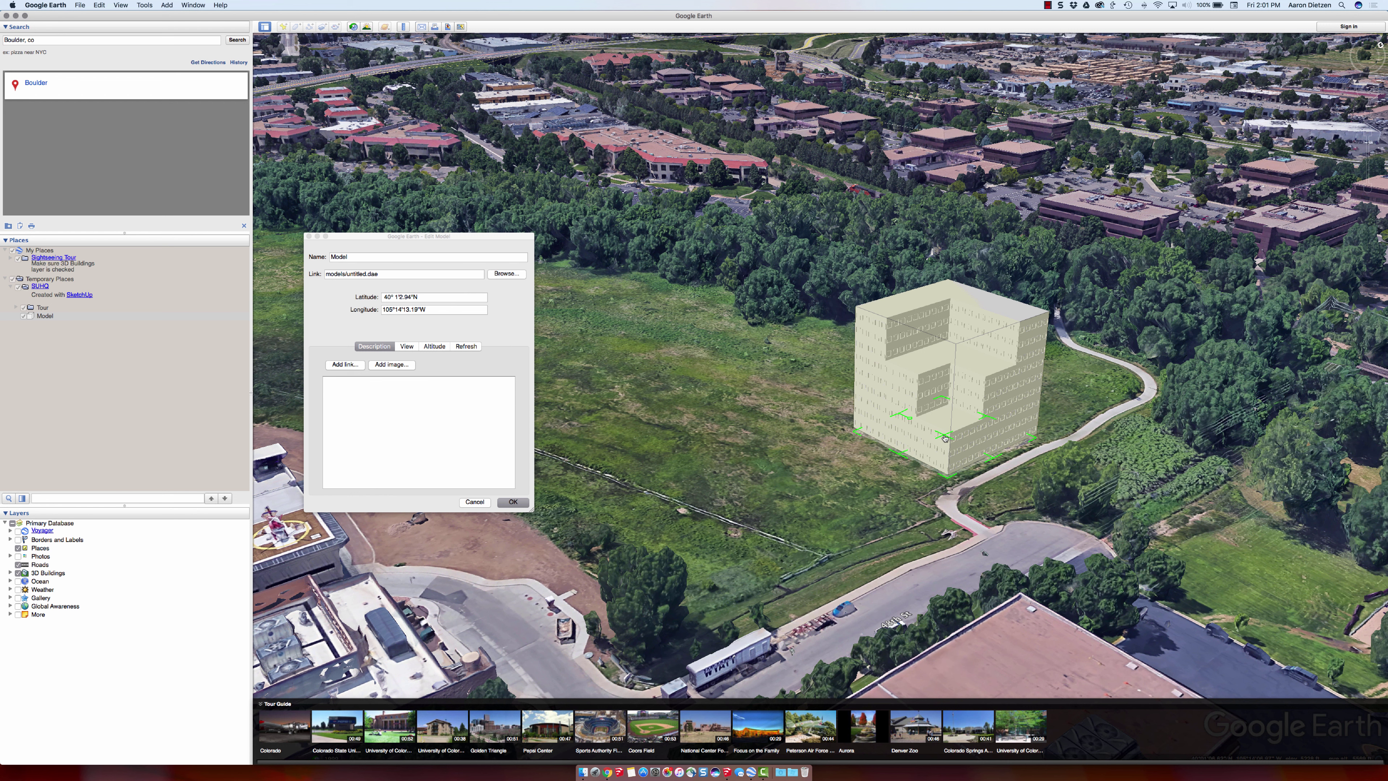